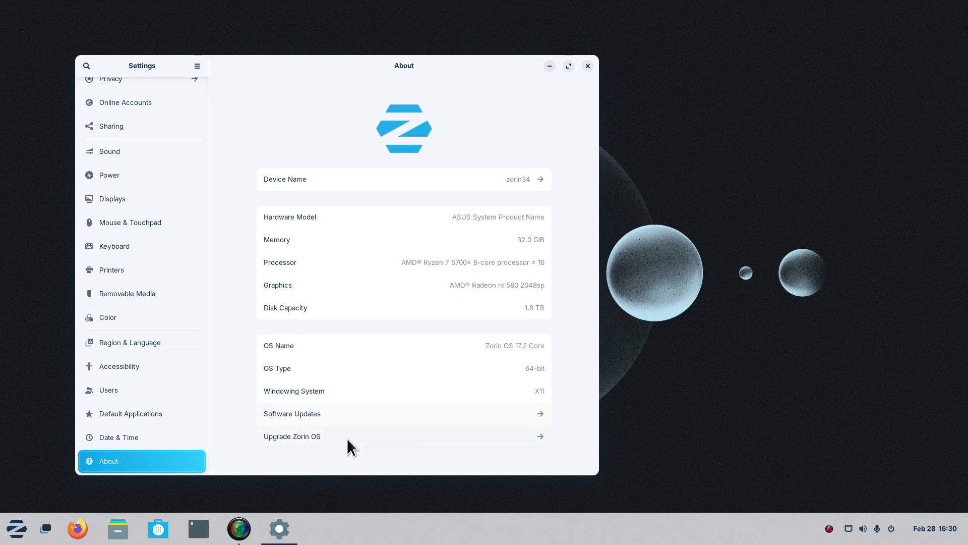
Open Files at Home, move its window, toggle hidden files, and view Other Locations.
{"action": "left_click", "coordinate": [118, 530]}
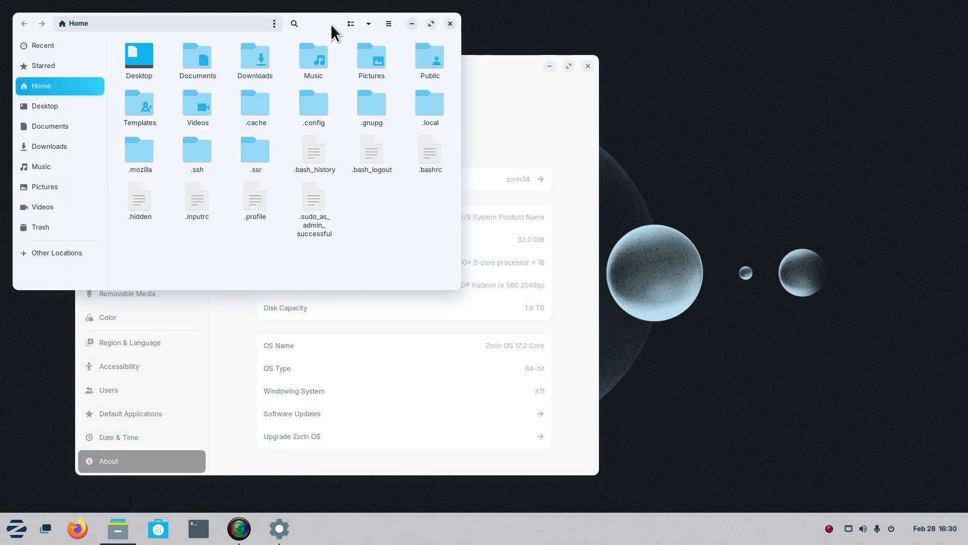
{"action": "left_click_drag", "start_coordinate": [331, 24], "coordinate": [370, 111]}
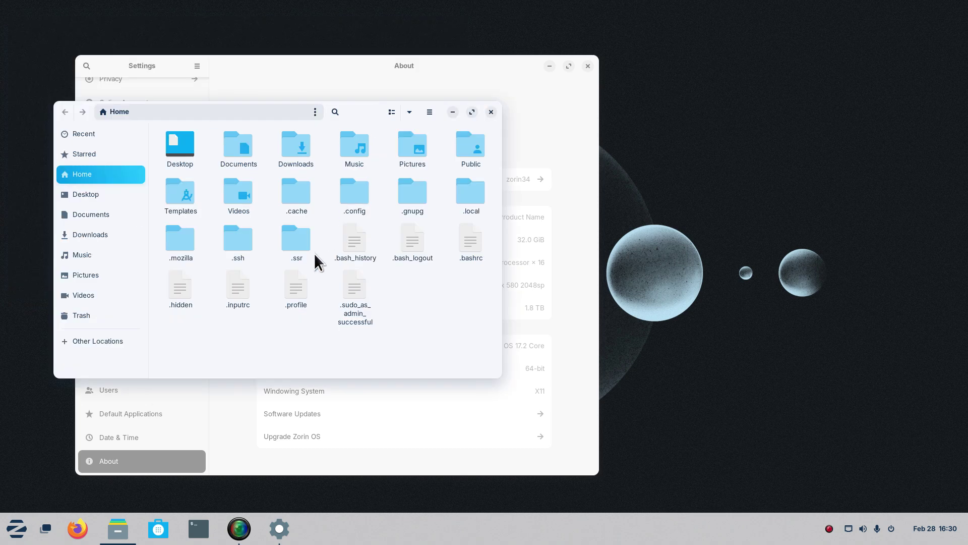
{"action": "key", "text": "ctrl+h"}
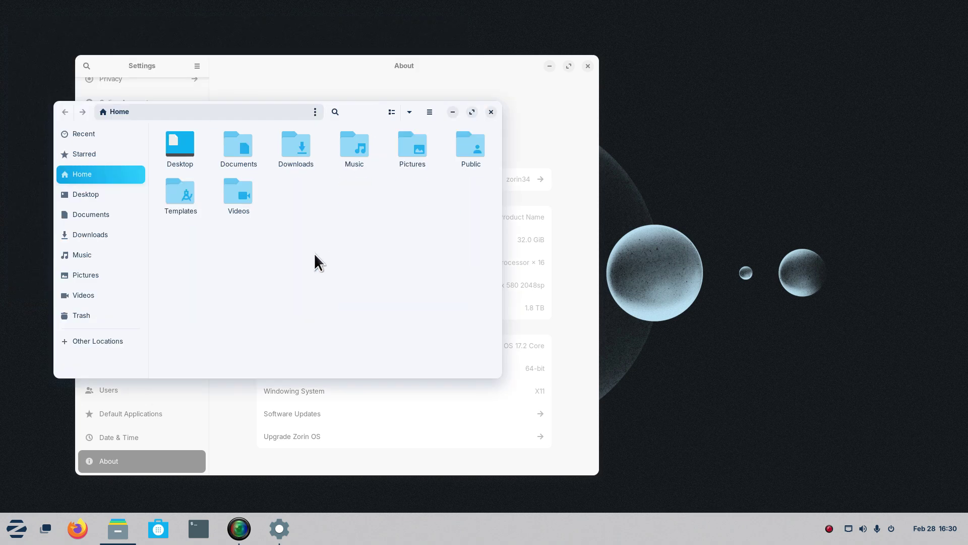
{"action": "left_click", "coordinate": [119, 347]}
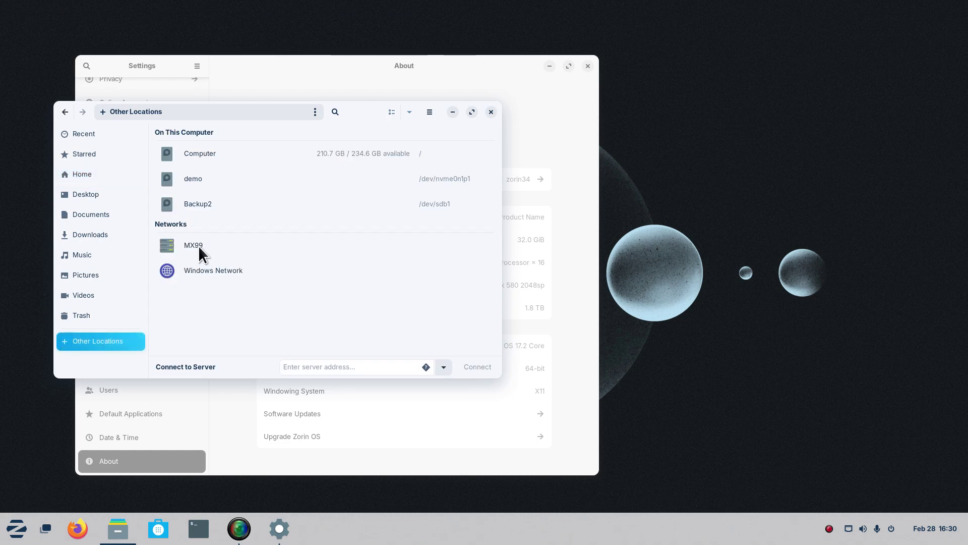
Close the Files window, then nudge Settings upward and close it too.
{"action": "left_click", "coordinate": [491, 111]}
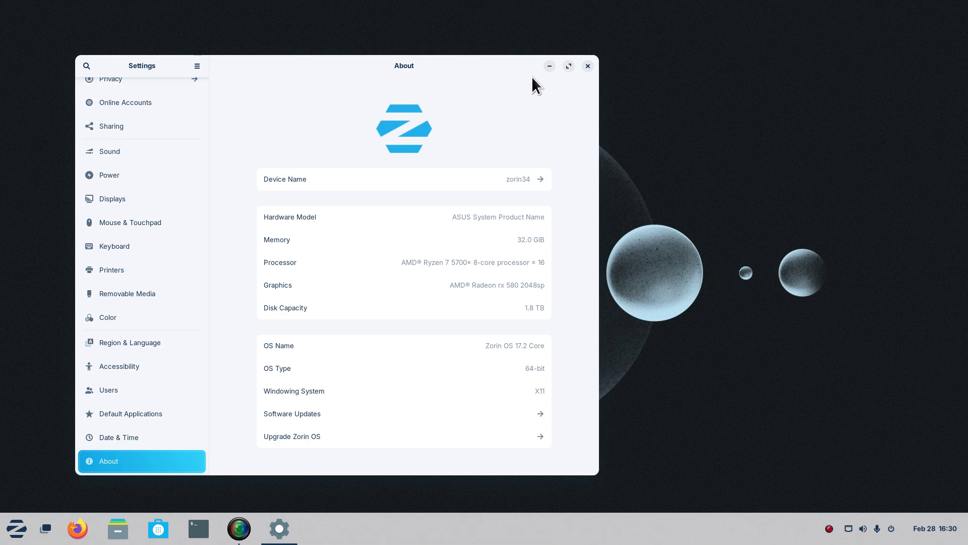
{"action": "left_click_drag", "start_coordinate": [507, 65], "coordinate": [511, 37]}
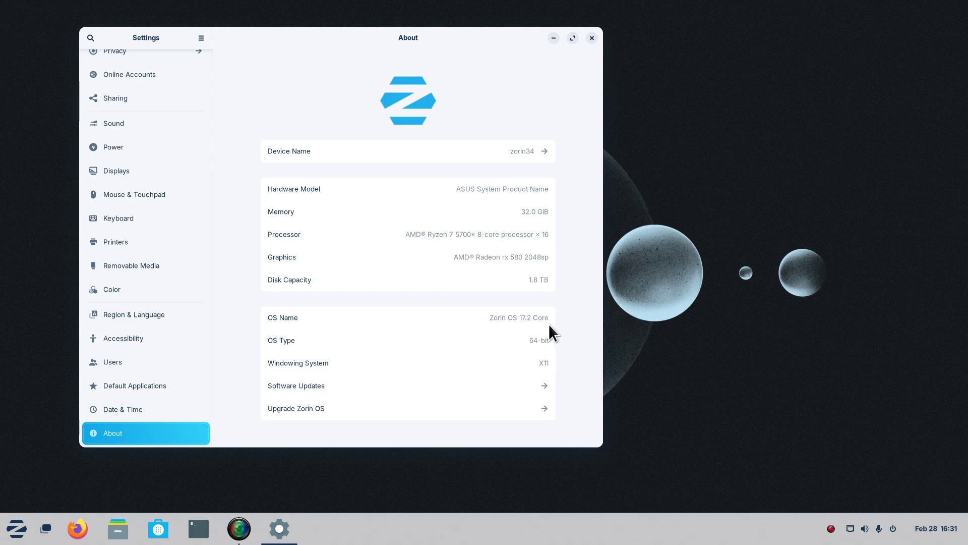
{"action": "left_click", "coordinate": [592, 37]}
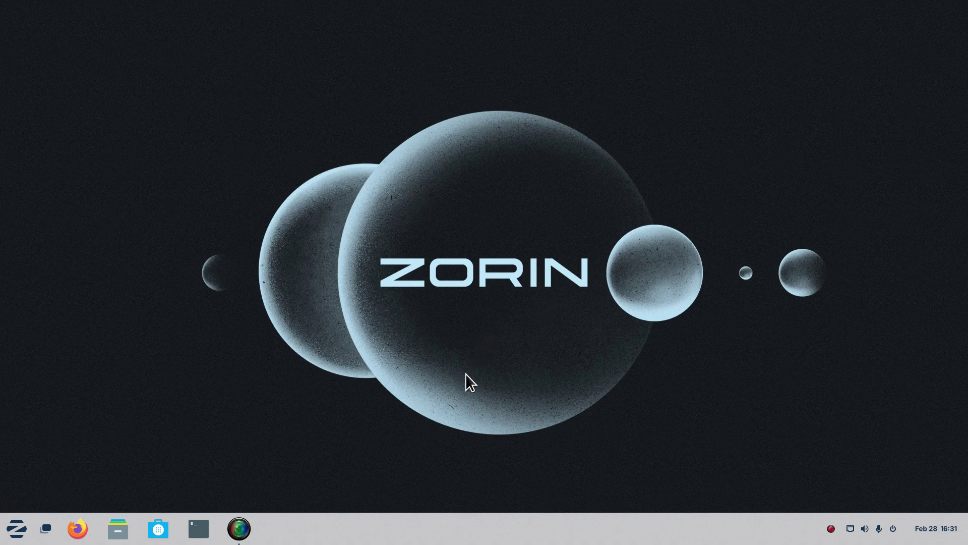
{"action": "left_click", "coordinate": [924, 530]}
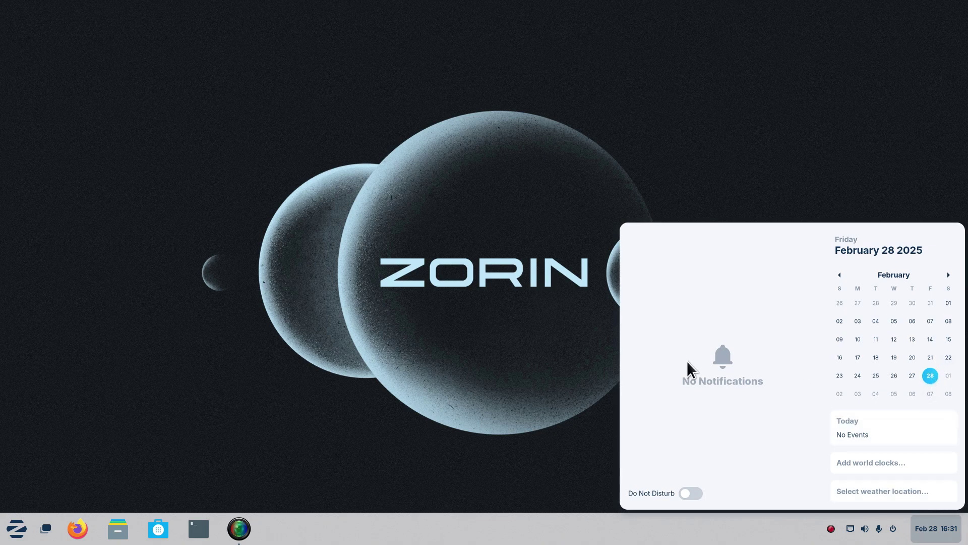
{"action": "left_click", "coordinate": [384, 426]}
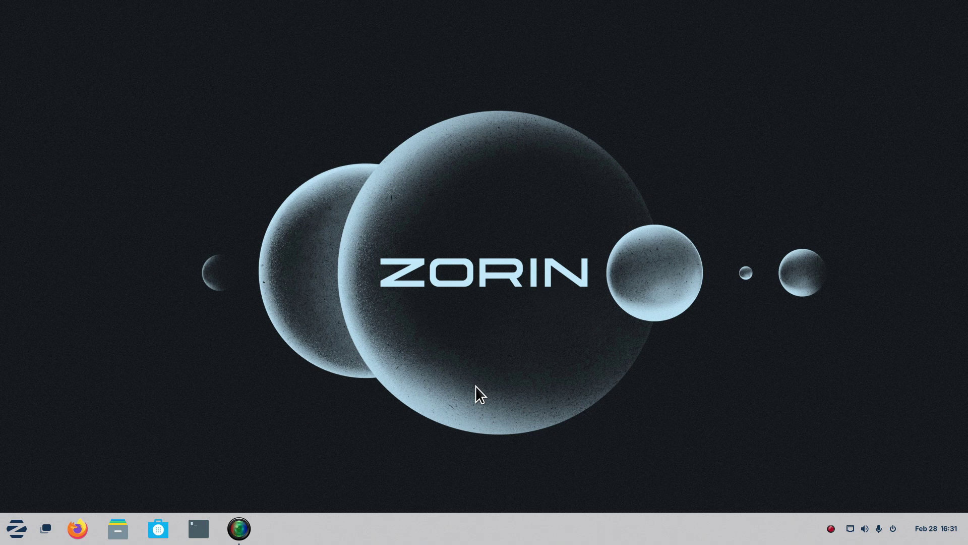
Open Files, centre its window, and view then close the About Files dialog.
{"action": "left_click", "coordinate": [118, 528]}
{"action": "left_click_drag", "start_coordinate": [341, 84], "coordinate": [536, 98]}
{"action": "left_click", "coordinate": [607, 104]}
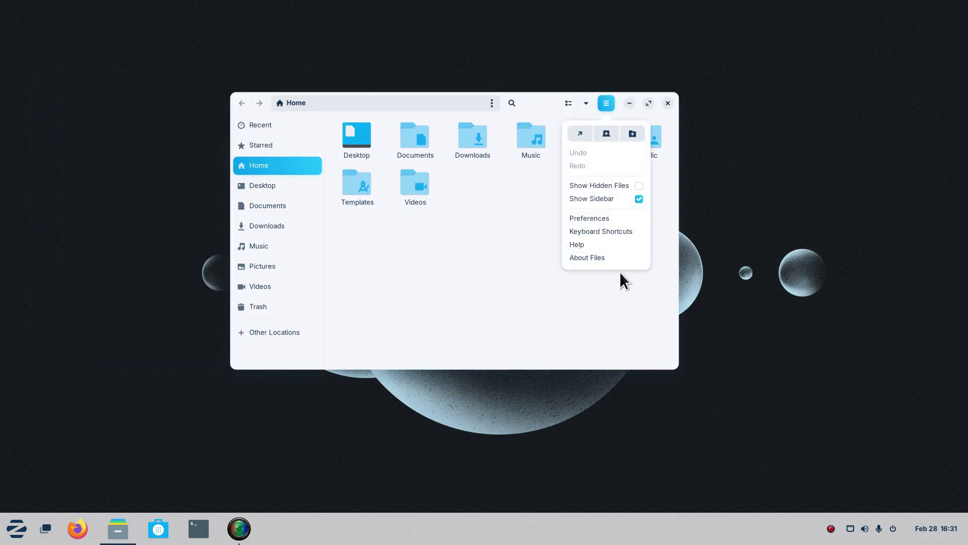
{"action": "left_click", "coordinate": [603, 256]}
{"action": "left_click_drag", "start_coordinate": [443, 243], "coordinate": [465, 243]}
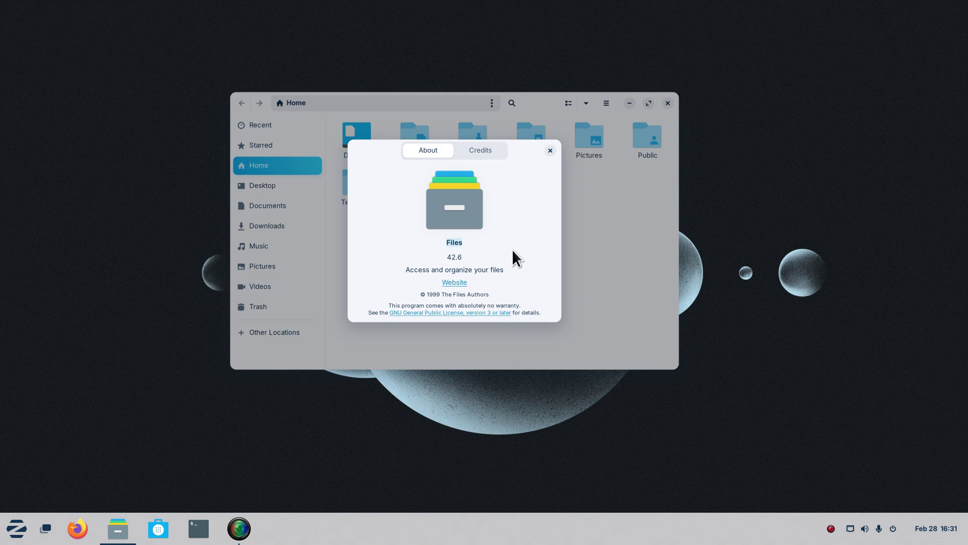
{"action": "left_click", "coordinate": [552, 150]}
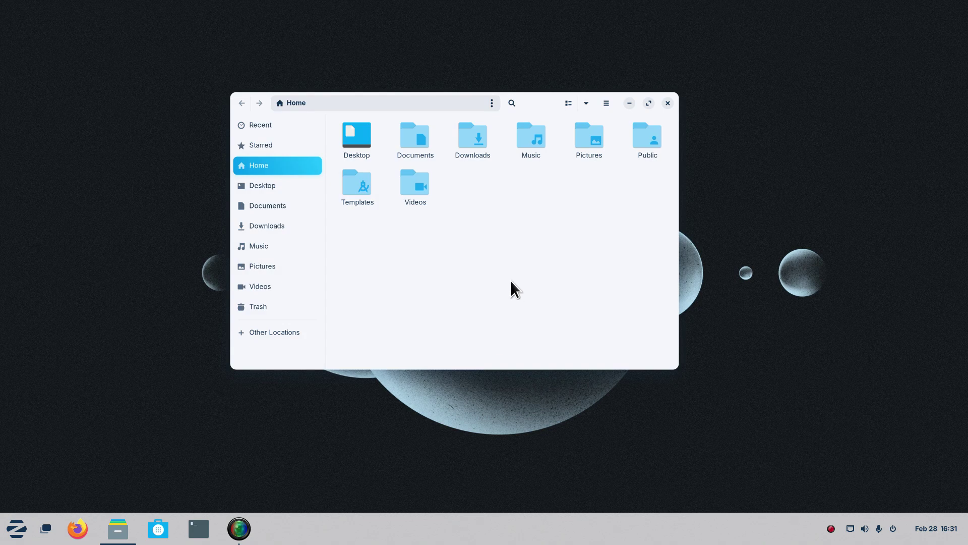
Zoom the icons in and out four times with Ctrl+plus/minus, ending at normal size.
{"action": "key", "text": "ctrl+plus"}
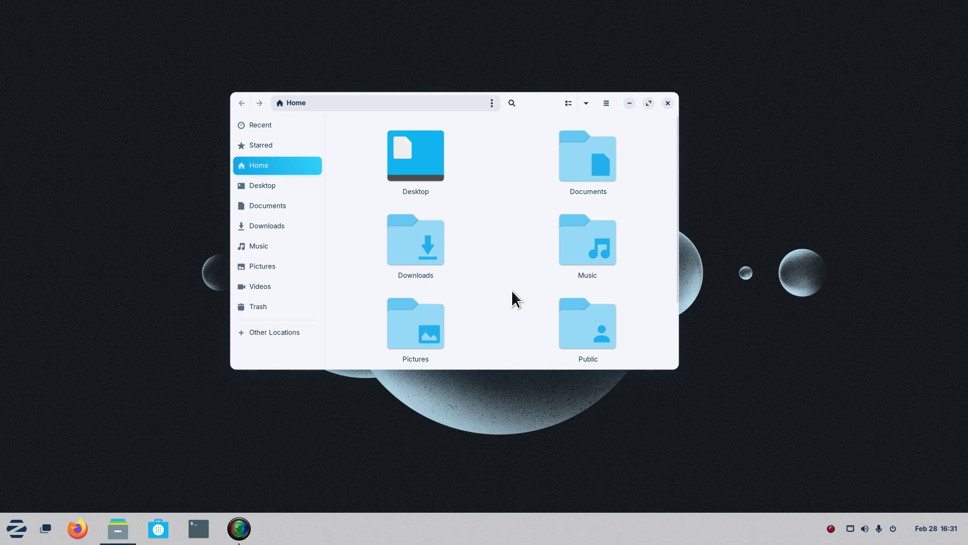
{"action": "key", "text": "ctrl+minus"}
{"action": "key", "text": "ctrl+plus"}
{"action": "key", "text": "ctrl+minus"}
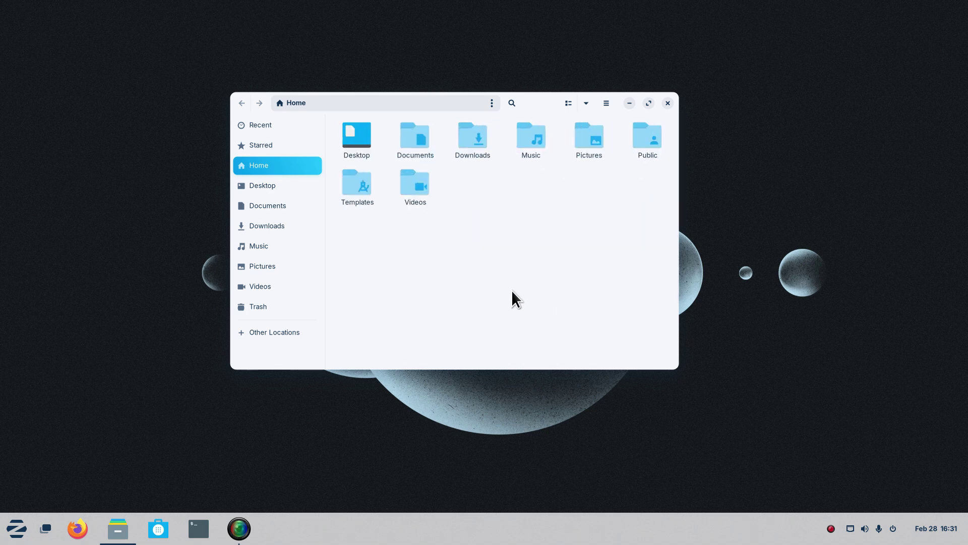
{"action": "key", "text": "ctrl+plus"}
{"action": "key", "text": "ctrl+minus"}
{"action": "key", "text": "ctrl+plus"}
{"action": "key", "text": "ctrl+minus"}
From Other Locations, open MX99 to list its print$, share1 and share2 shares.
{"action": "left_click", "coordinate": [268, 333]}
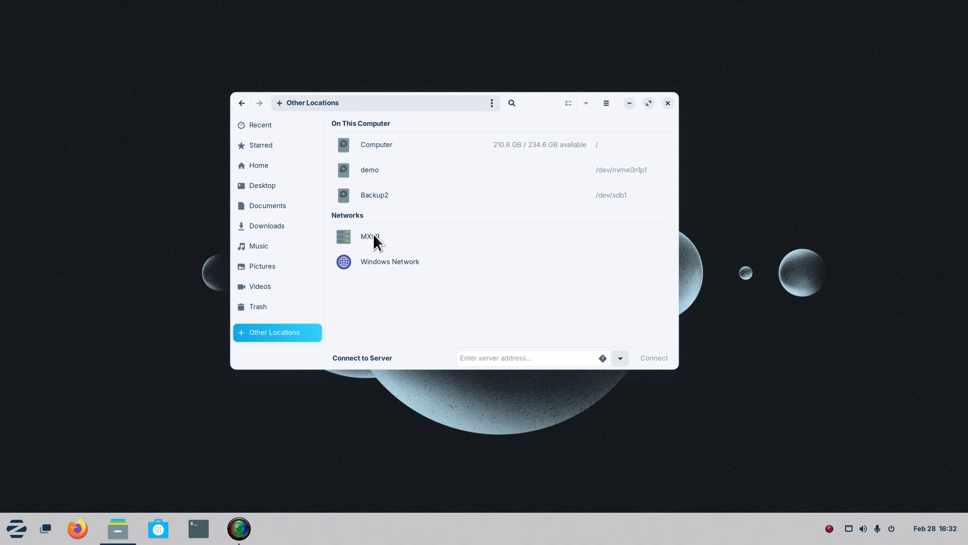
{"action": "left_click", "coordinate": [375, 235]}
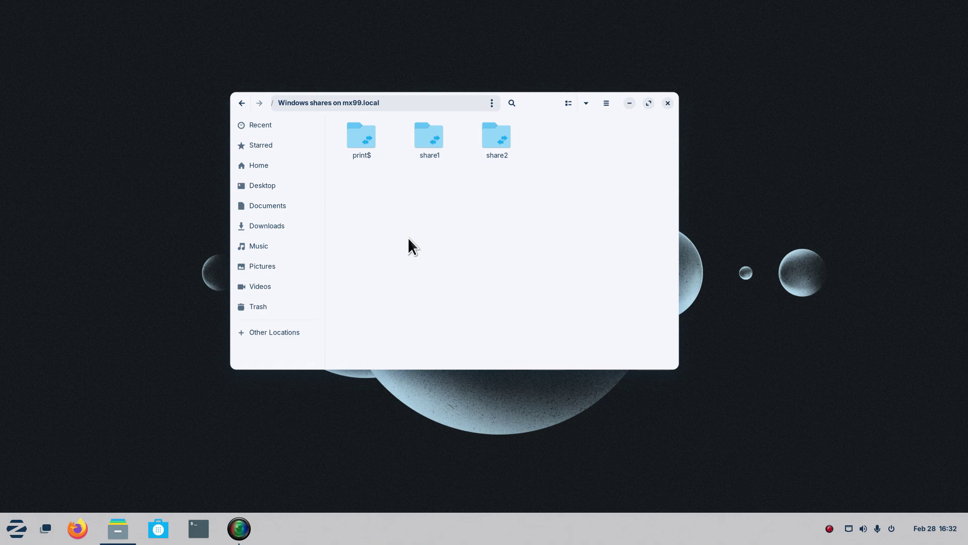
Open share1 and connect as Anonymous to list its music folders and wattOS-R13.iso.
{"action": "double_click", "coordinate": [431, 140]}
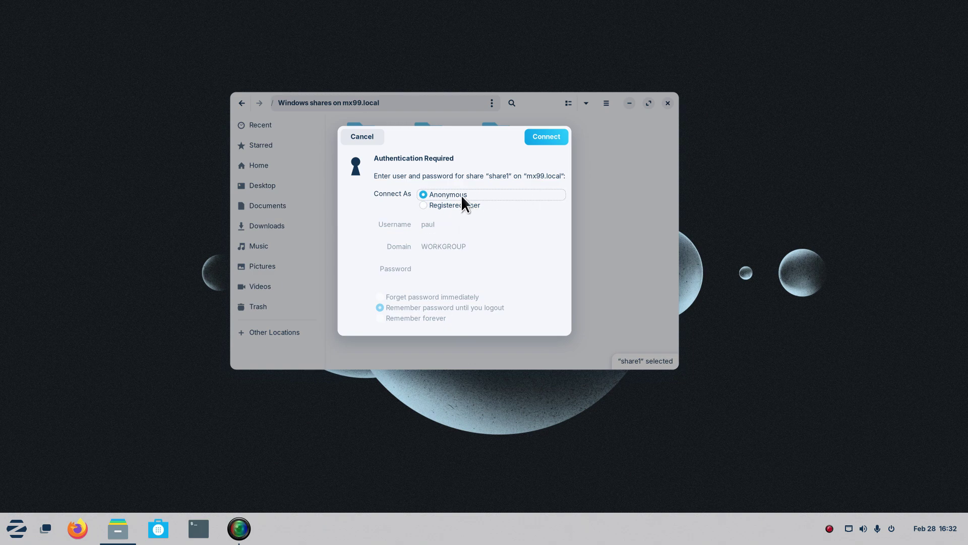
{"action": "left_click", "coordinate": [538, 141]}
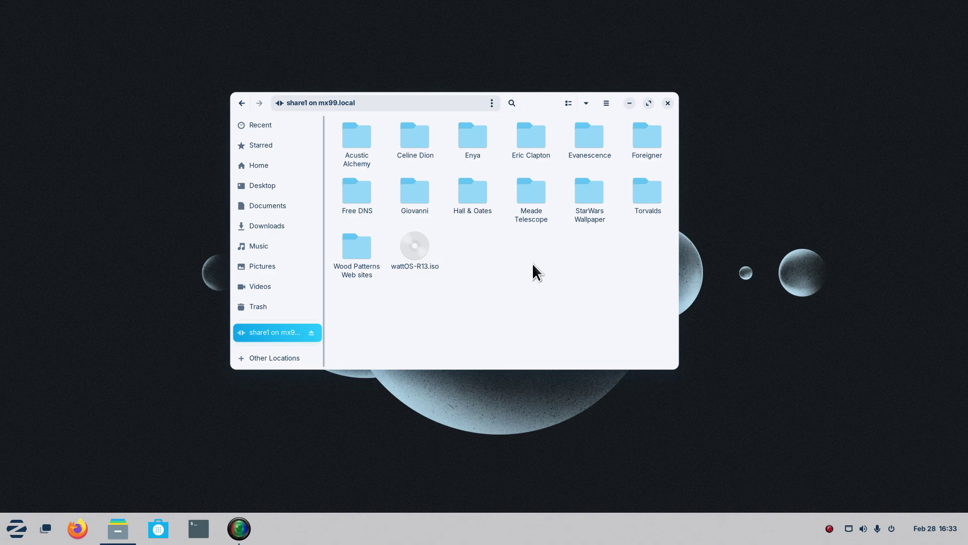
Open StarWars Wallpaper, copy LLal9DN-free-star-wars-wallpaper.jpg to the desktop, and preview it.
{"action": "double_click", "coordinate": [591, 190]}
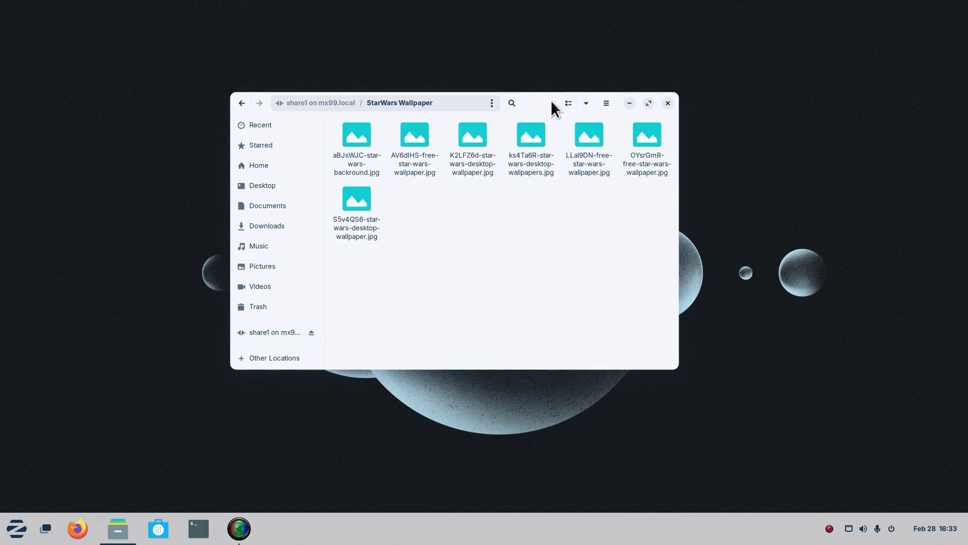
{"action": "left_click_drag", "start_coordinate": [676, 94], "coordinate": [826, 88]}
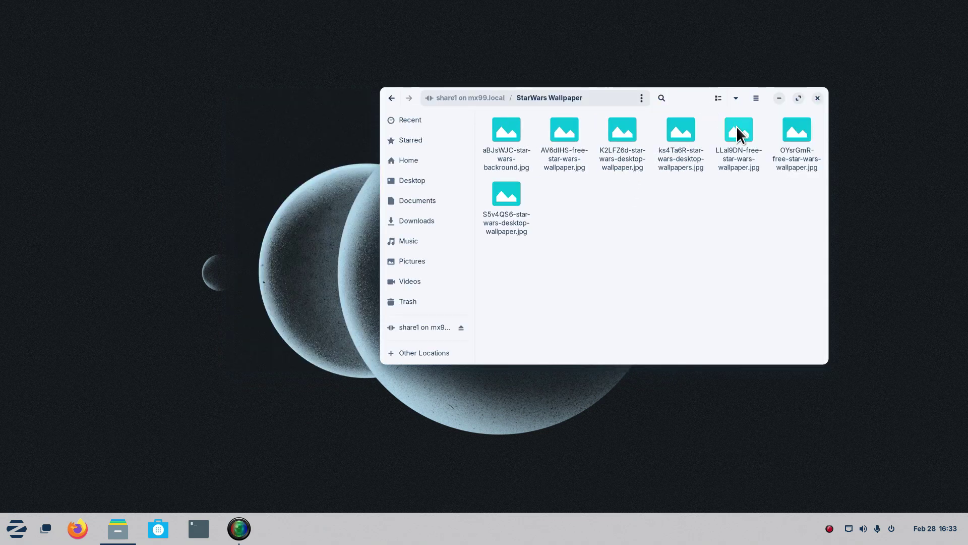
{"action": "left_click_drag", "start_coordinate": [736, 126], "coordinate": [103, 229]}
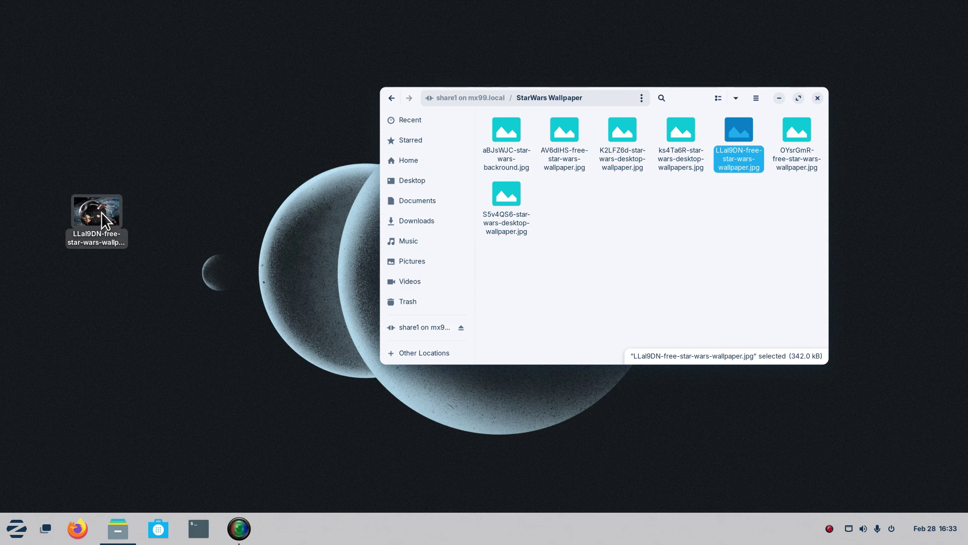
{"action": "key", "text": "space"}
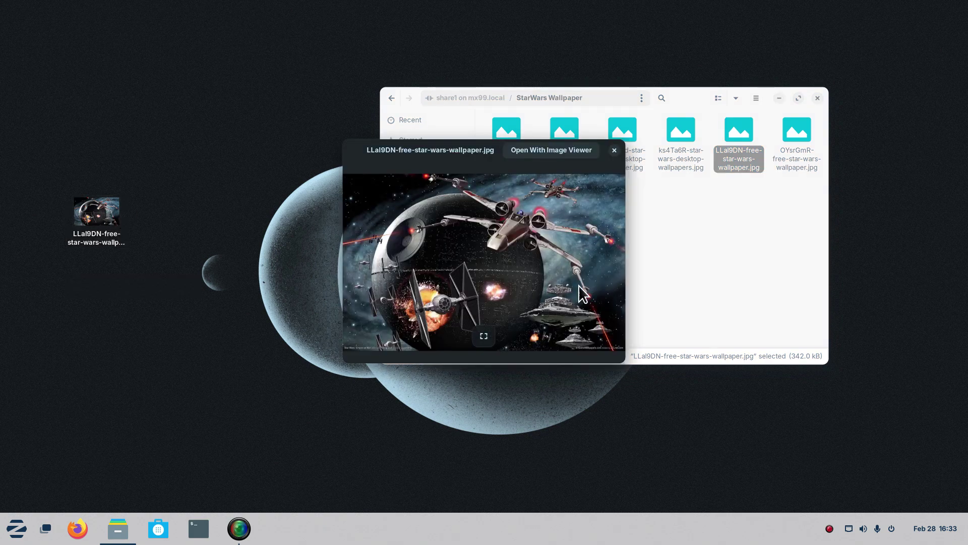
{"action": "left_click", "coordinate": [615, 151]}
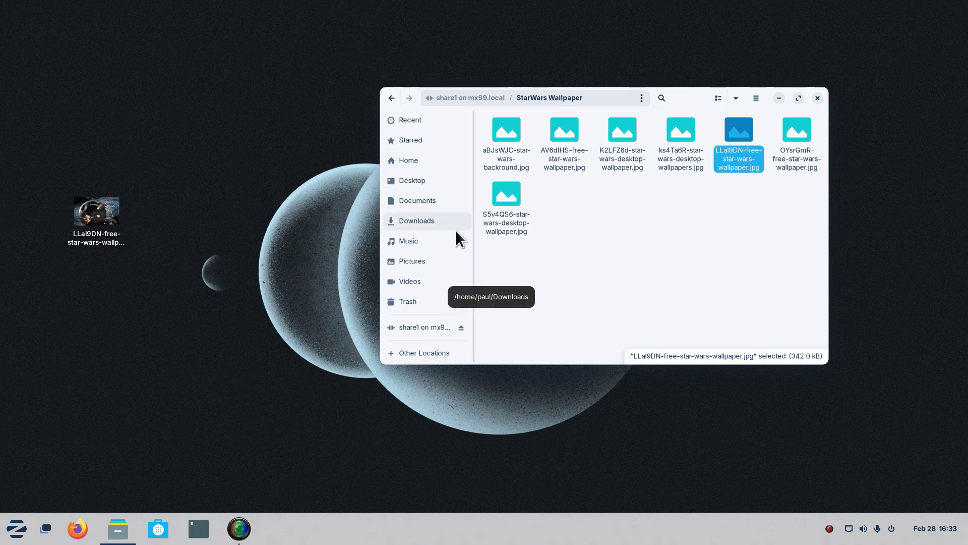
Move the desktop copy of LLal9DN-free-star-wars-wallpaper.jpg into the Downloads folder.
{"action": "left_click", "coordinate": [431, 223]}
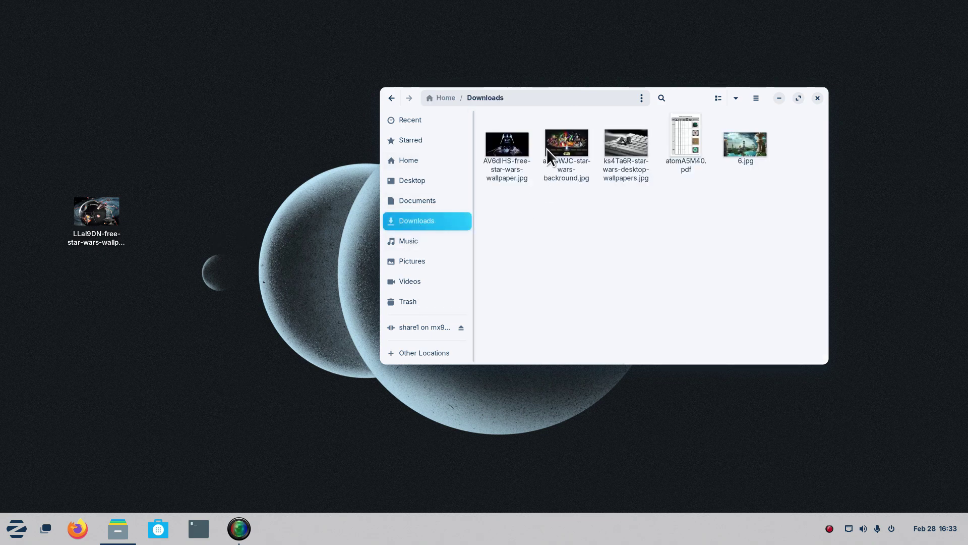
{"action": "left_click_drag", "start_coordinate": [94, 214], "coordinate": [560, 220]}
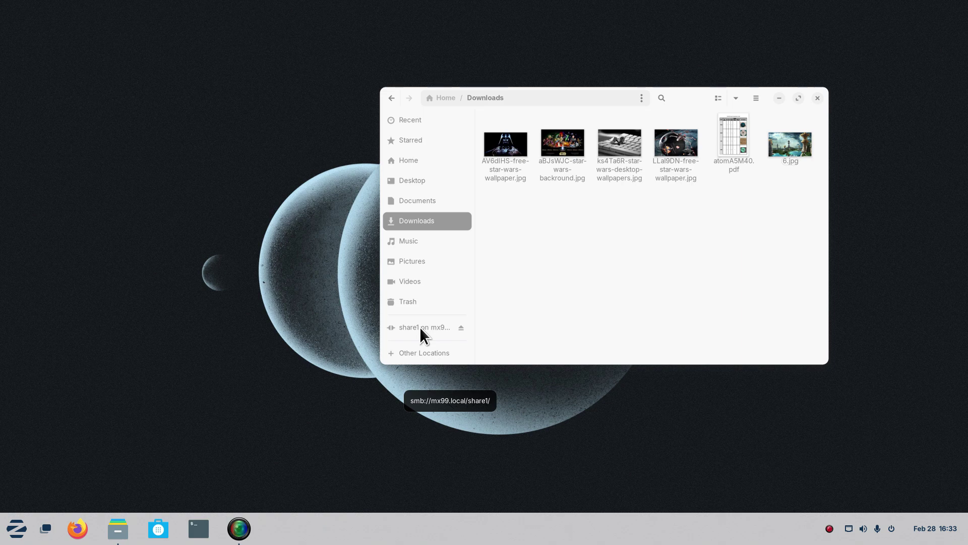
Browse MX99's Windows shares and connect to share2 as an anonymous guest.
{"action": "left_click", "coordinate": [431, 353]}
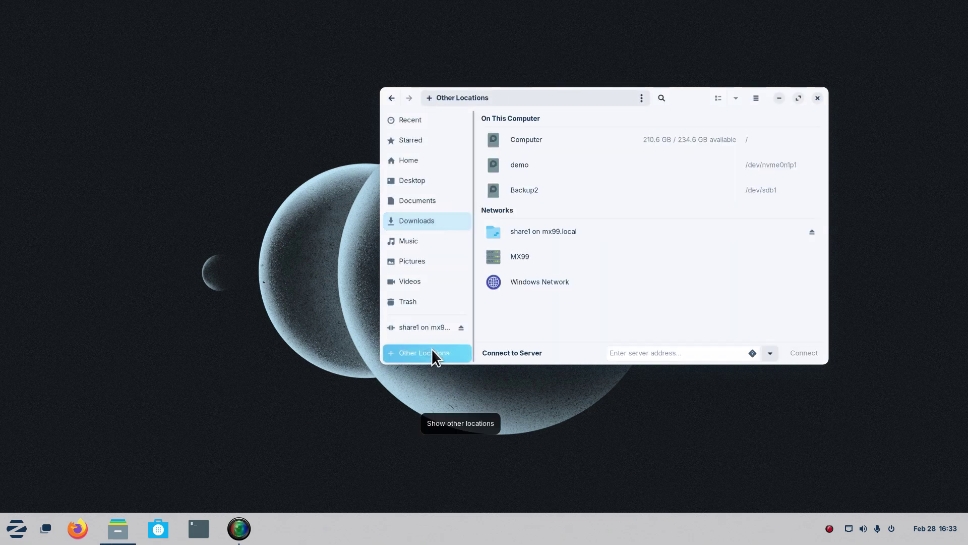
{"action": "left_click", "coordinate": [521, 257]}
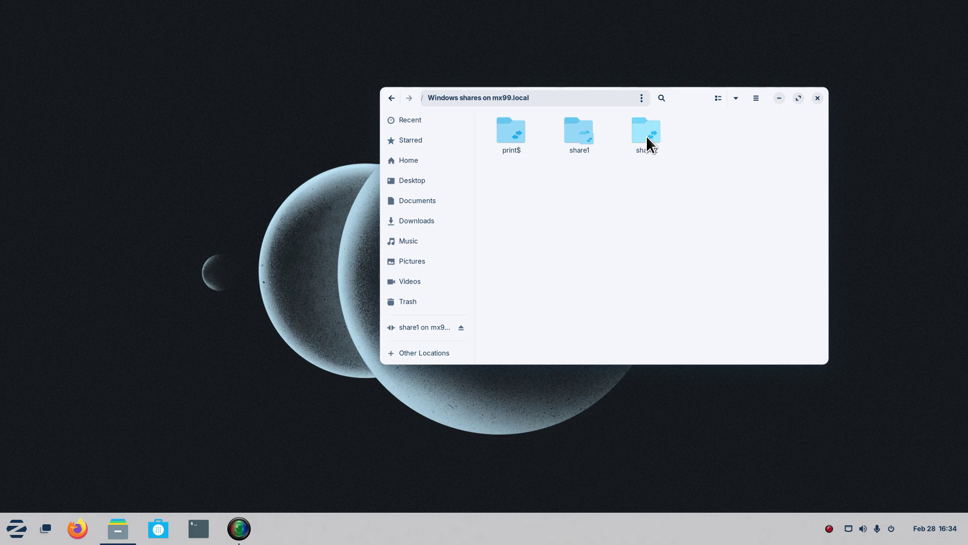
{"action": "double_click", "coordinate": [646, 135]}
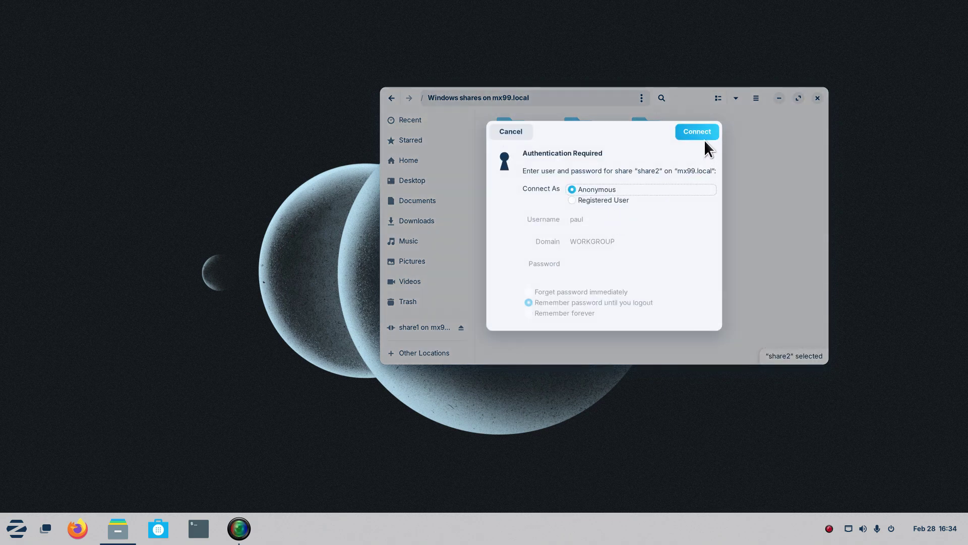
{"action": "left_click", "coordinate": [692, 132]}
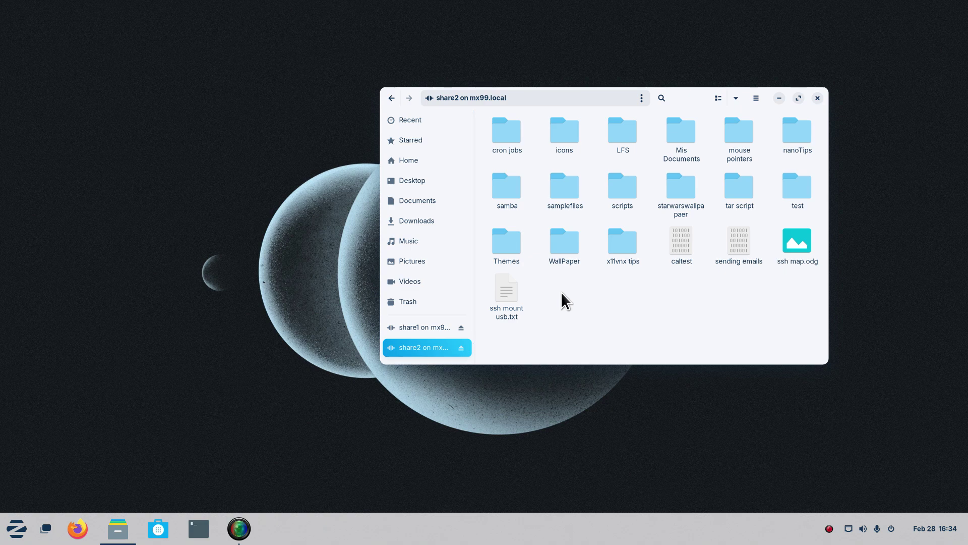
Drag the share2 Files window toward the lower left of the desktop.
{"action": "left_click_drag", "start_coordinate": [680, 95], "coordinate": [469, 148]}
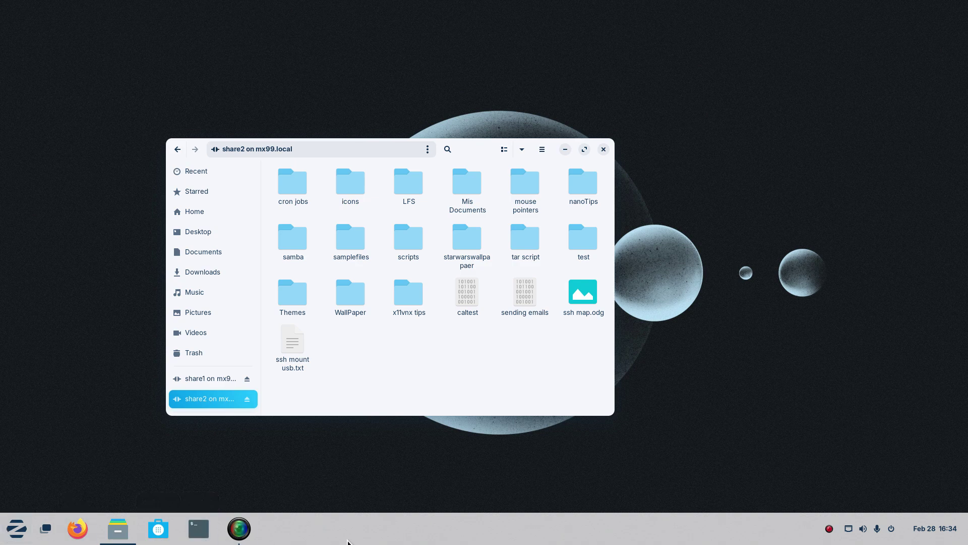
Unpin Terminal from the dock, then find it via 'te' and pin it back to the Dash.
{"action": "right_click", "coordinate": [198, 529]}
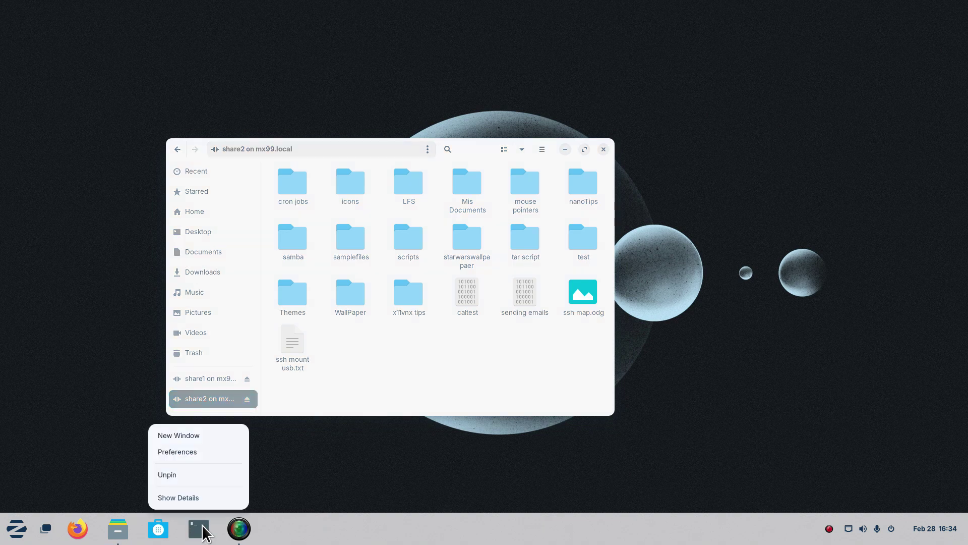
{"action": "left_click", "coordinate": [199, 476]}
{"action": "left_click", "coordinate": [24, 533]}
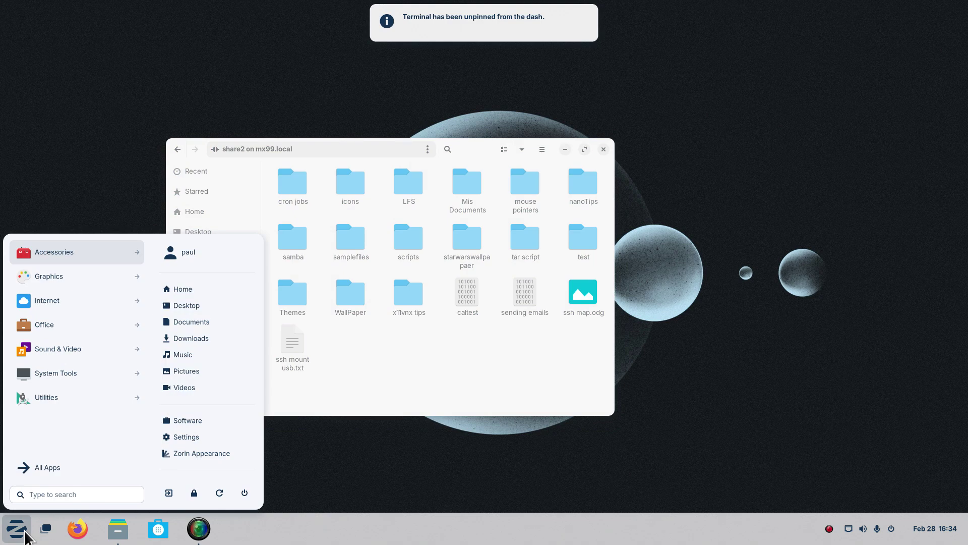
{"action": "type", "text": "te"}
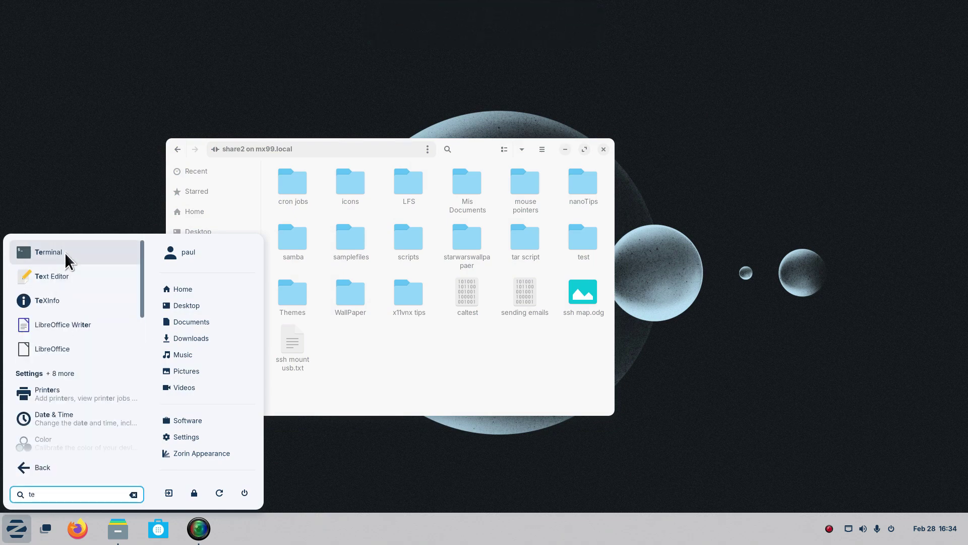
{"action": "right_click", "coordinate": [64, 252]}
{"action": "left_click", "coordinate": [63, 340]}
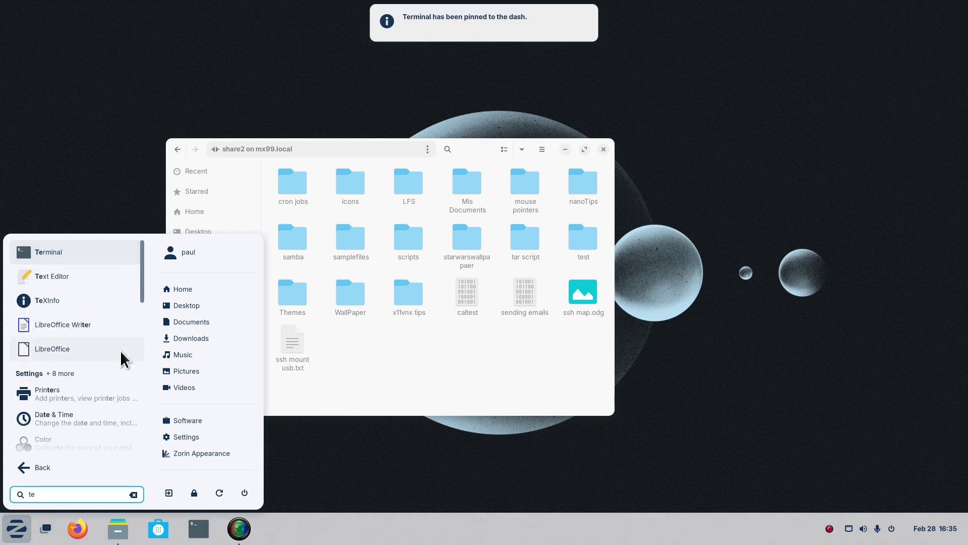
{"action": "left_click", "coordinate": [318, 460]}
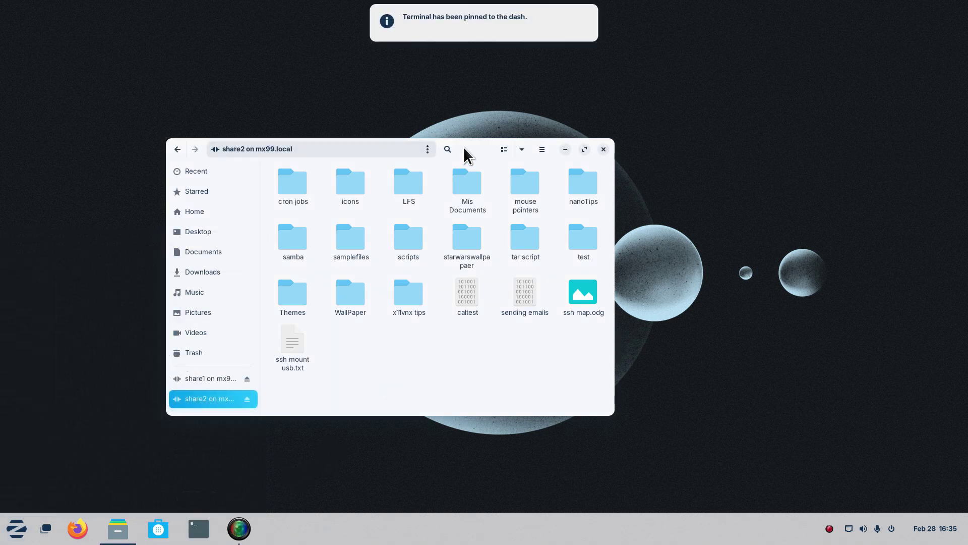
Raise the Files window, view and close About Files, and dismiss the folder context menu.
{"action": "left_click_drag", "start_coordinate": [465, 150], "coordinate": [467, 98]}
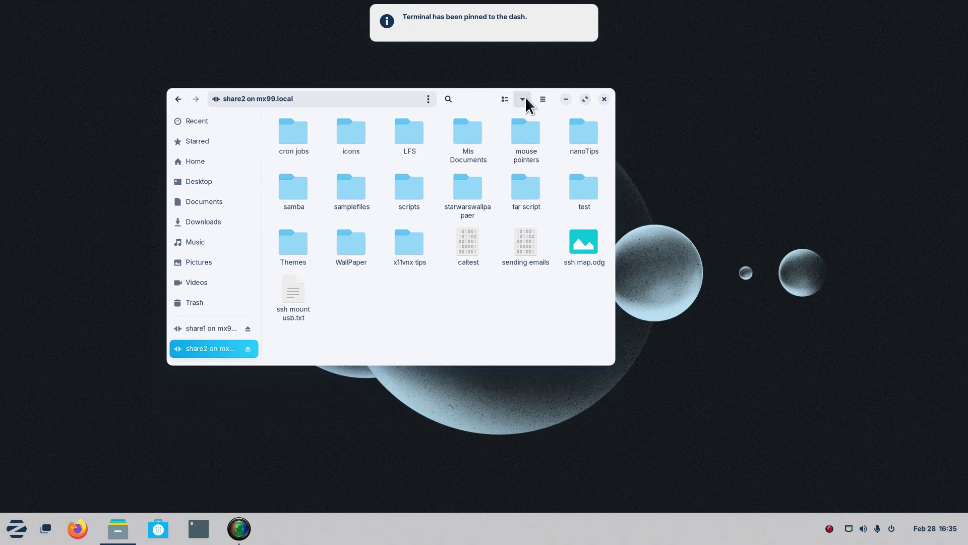
{"action": "left_click", "coordinate": [541, 99]}
{"action": "left_click", "coordinate": [554, 250]}
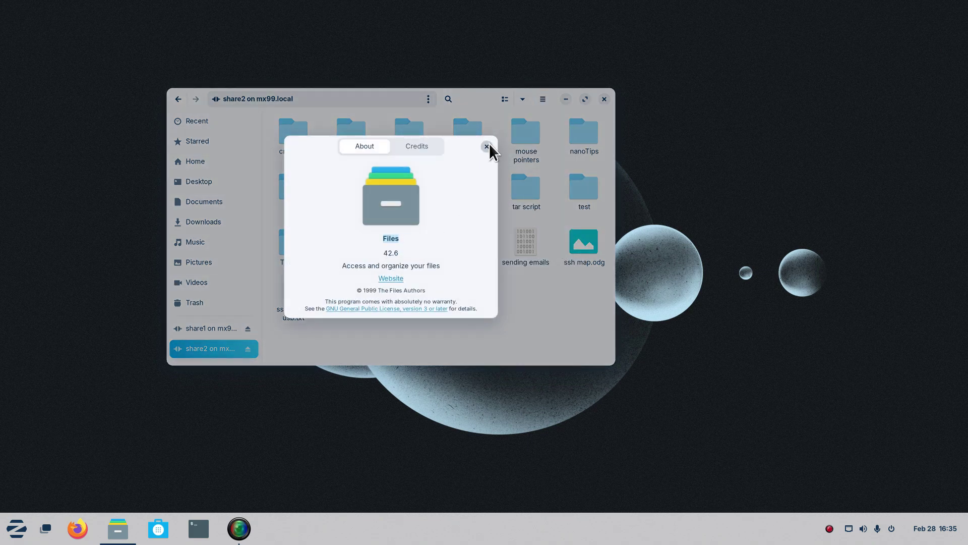
{"action": "left_click", "coordinate": [487, 147]}
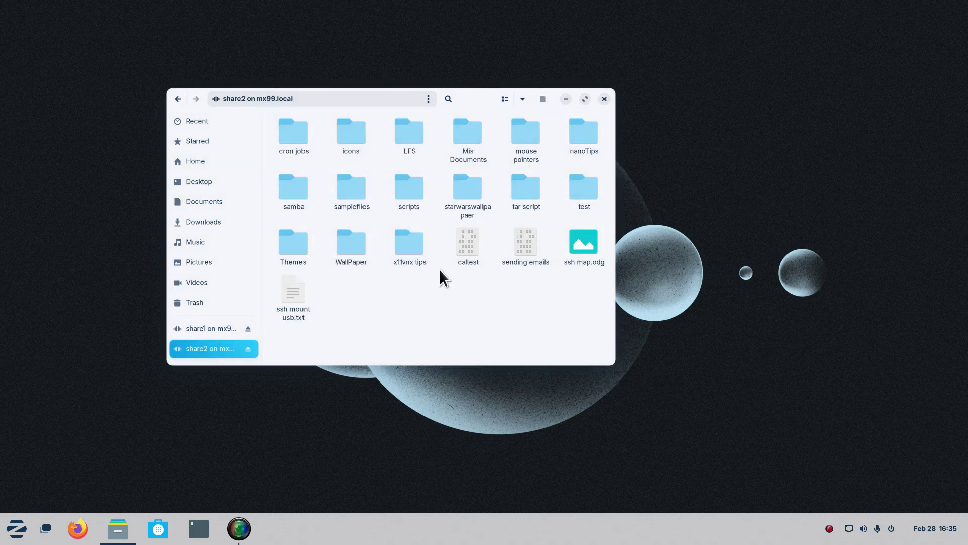
{"action": "right_click", "coordinate": [285, 99]}
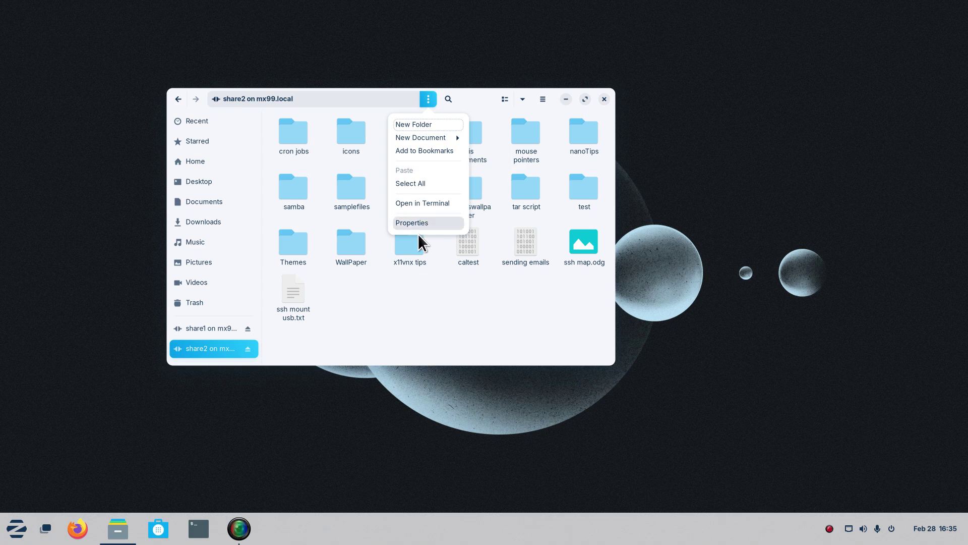
{"action": "left_click", "coordinate": [412, 297]}
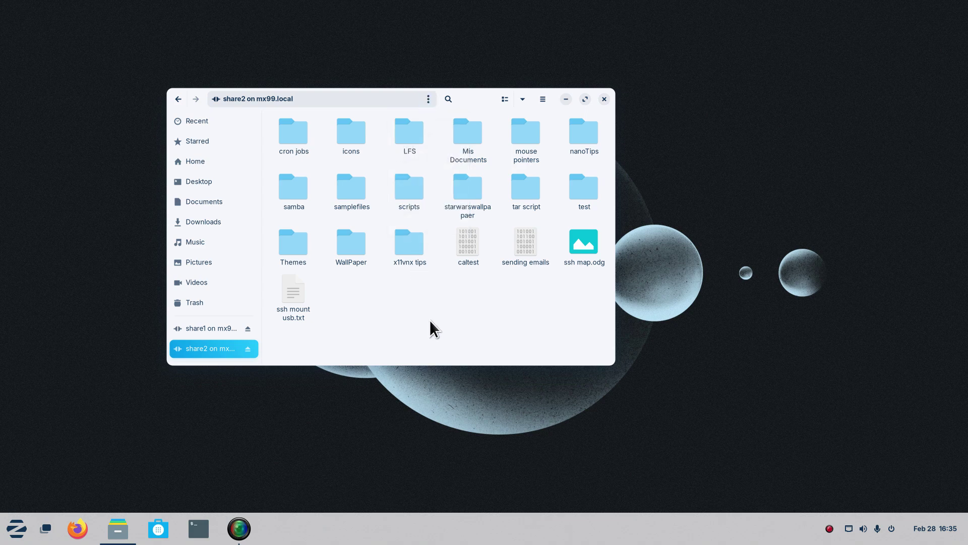
Reveal the share2 path with Ctrl+L, switch to Home, and start typing 's' as a location.
{"action": "key", "text": "ctrl+l"}
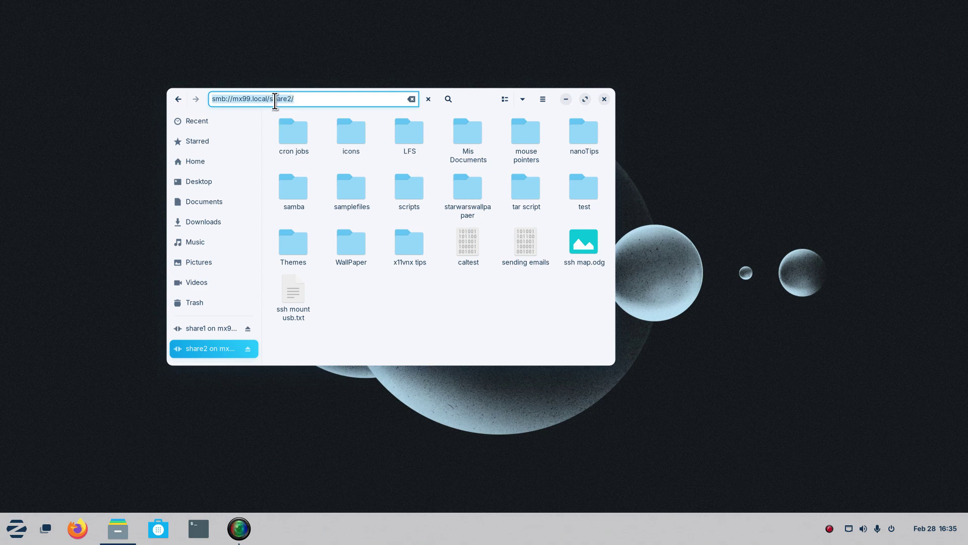
{"action": "left_click", "coordinate": [196, 160]}
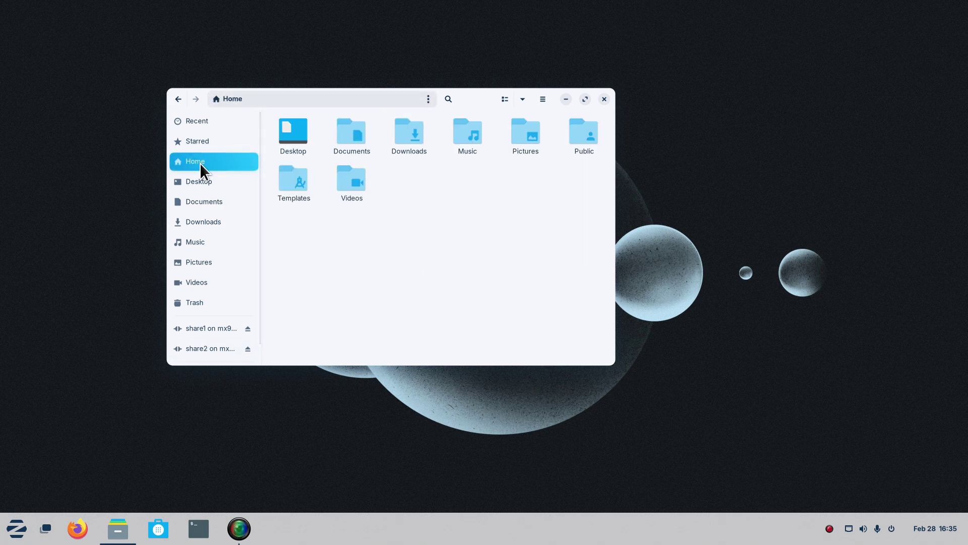
{"action": "key", "text": "ctrl+l"}
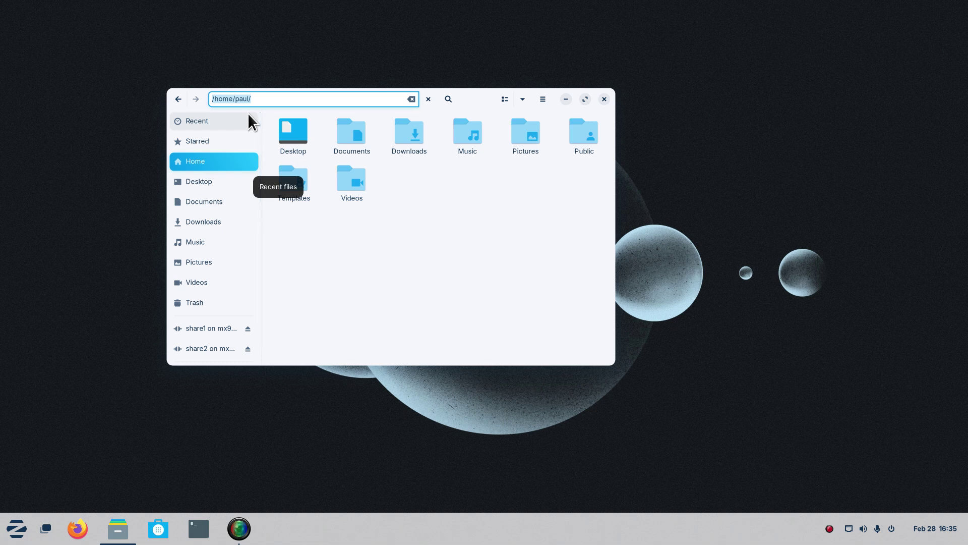
{"action": "type", "text": "ssh"}
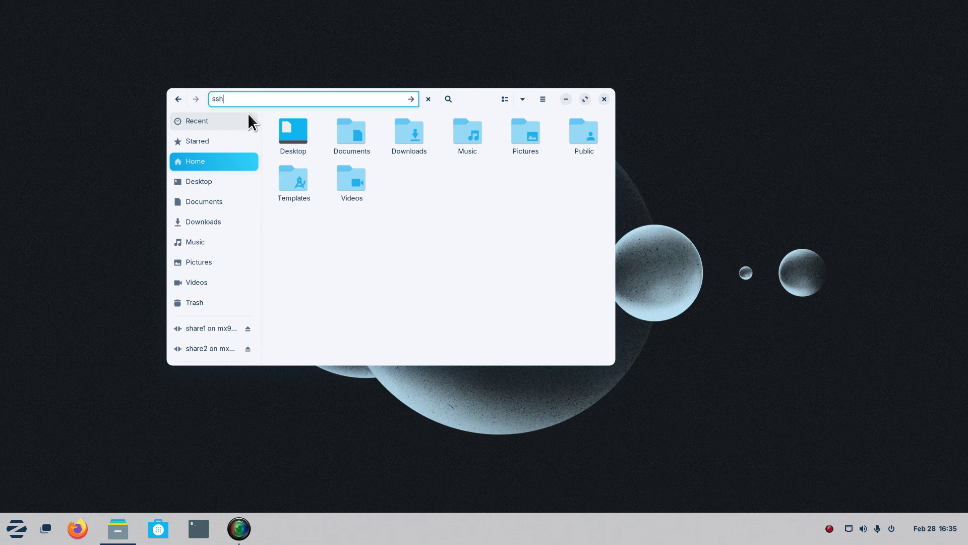
{"action": "left_click", "coordinate": [198, 528]}
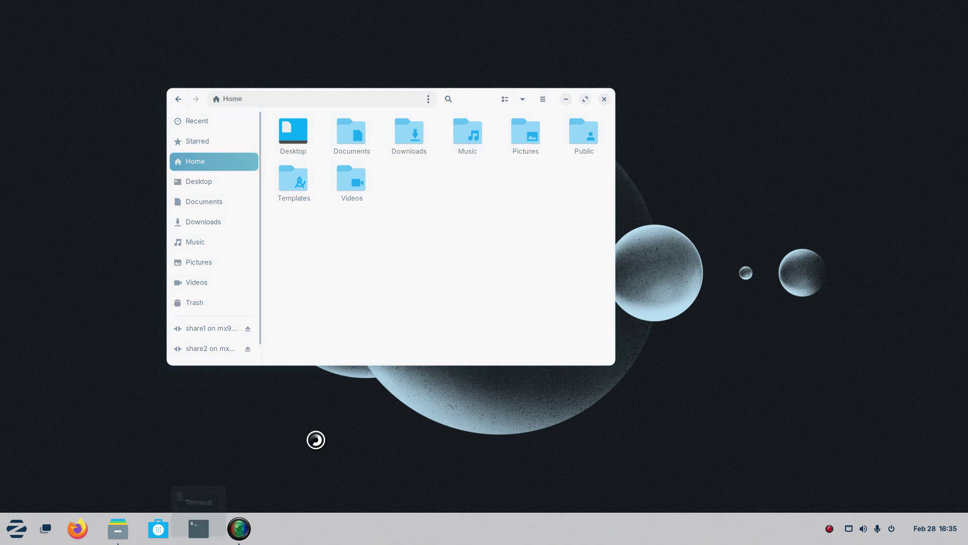
{"action": "left_click_drag", "start_coordinate": [721, 96], "coordinate": [442, 224]}
{"action": "key", "text": "ctrl+plus"}
{"action": "key", "text": "ctrl+plus"}
{"action": "key", "text": "ctrl+plus"}
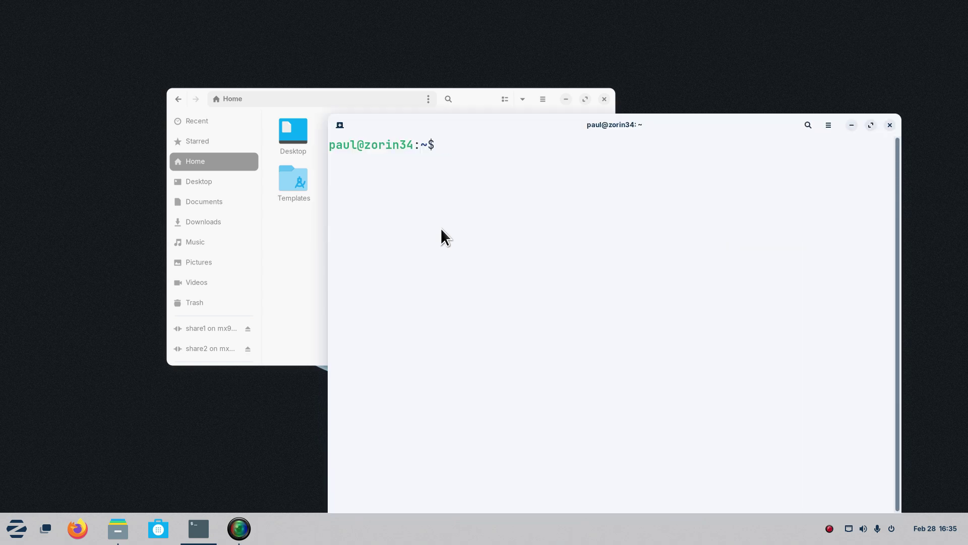
{"action": "type", "text": "man ssh"}
{"action": "key", "text": "Return"}
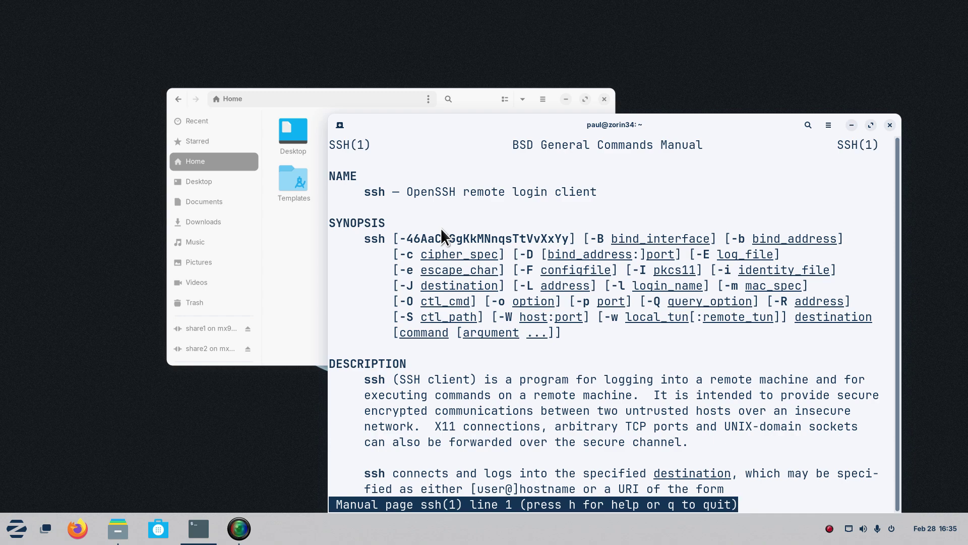
{"action": "left_click_drag", "start_coordinate": [407, 192], "coordinate": [602, 190]}
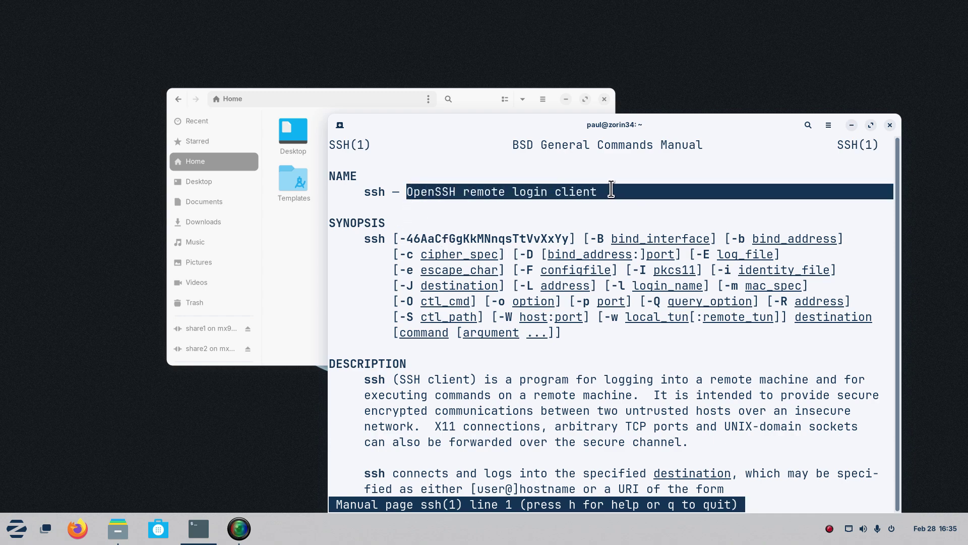
{"action": "left_click", "coordinate": [890, 125]}
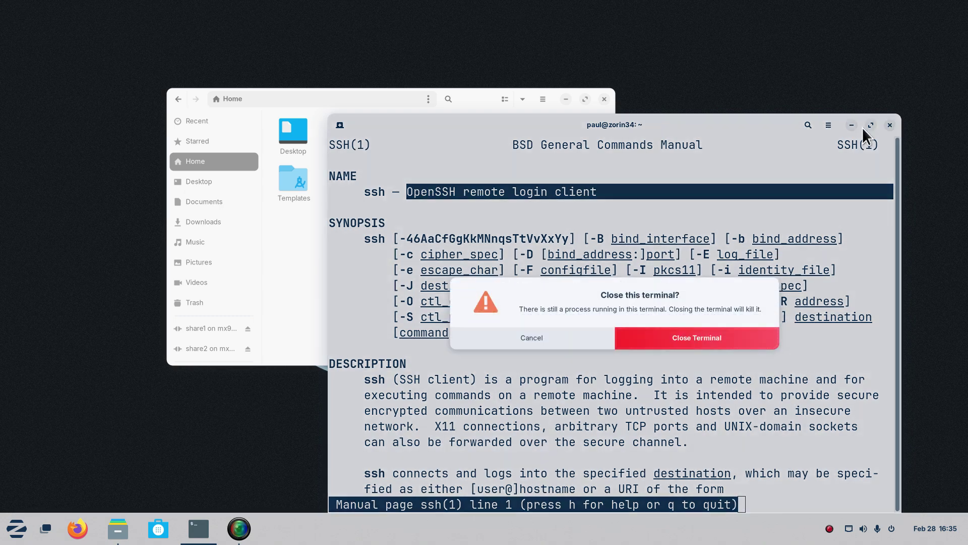
{"action": "left_click", "coordinate": [700, 339]}
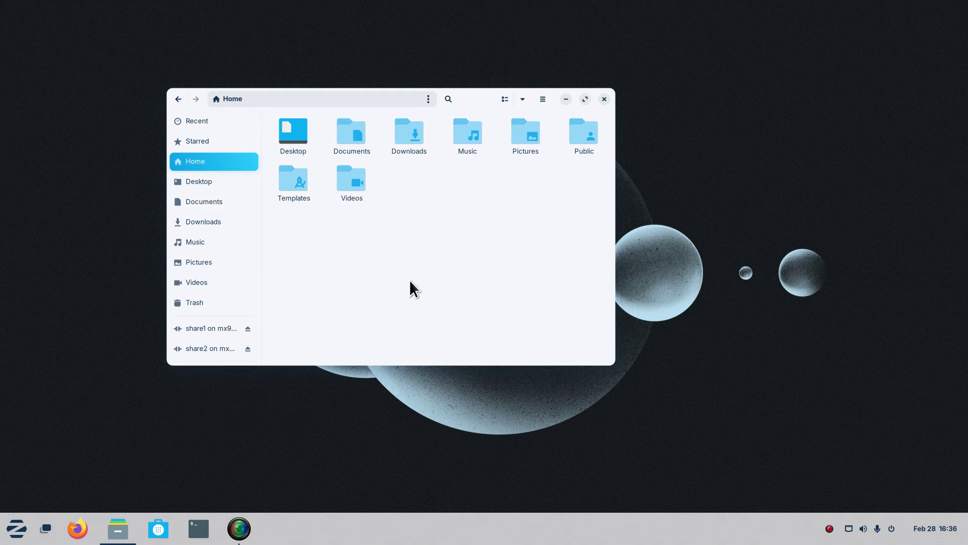
{"action": "type", "text": "ssh"}
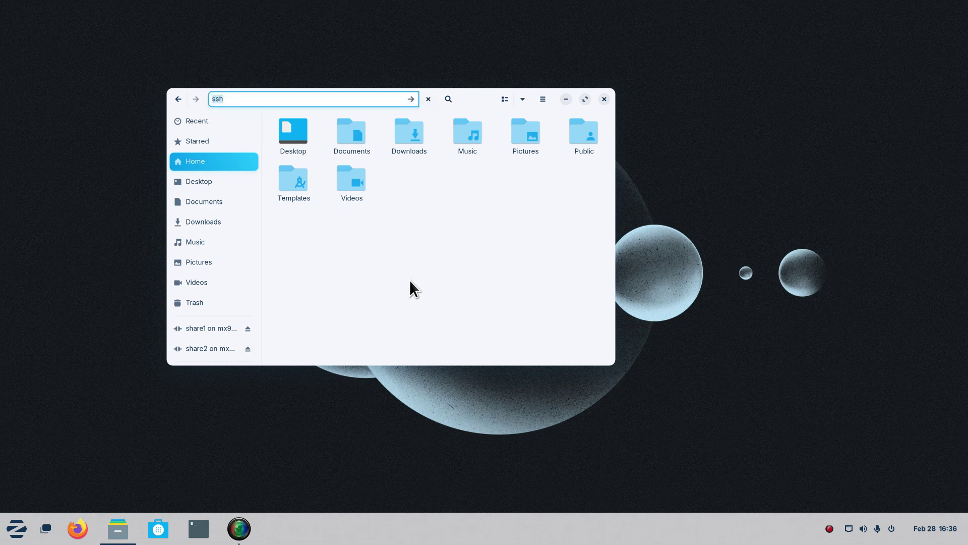
{"action": "type", "text": "ssh://tman"}
{"action": "type", "text": "@"}
{"action": "type", "text": "mx"}
{"action": "type", "text": ".local"}
{"action": "key", "text": "Return"}
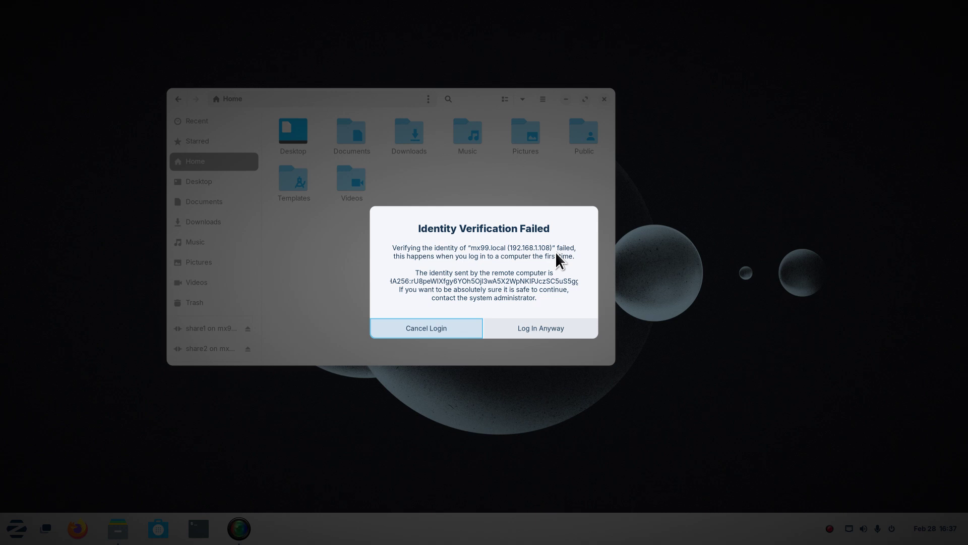
Accept the unverified mx99.local host and log in with the account password.
{"action": "left_click", "coordinate": [546, 326]}
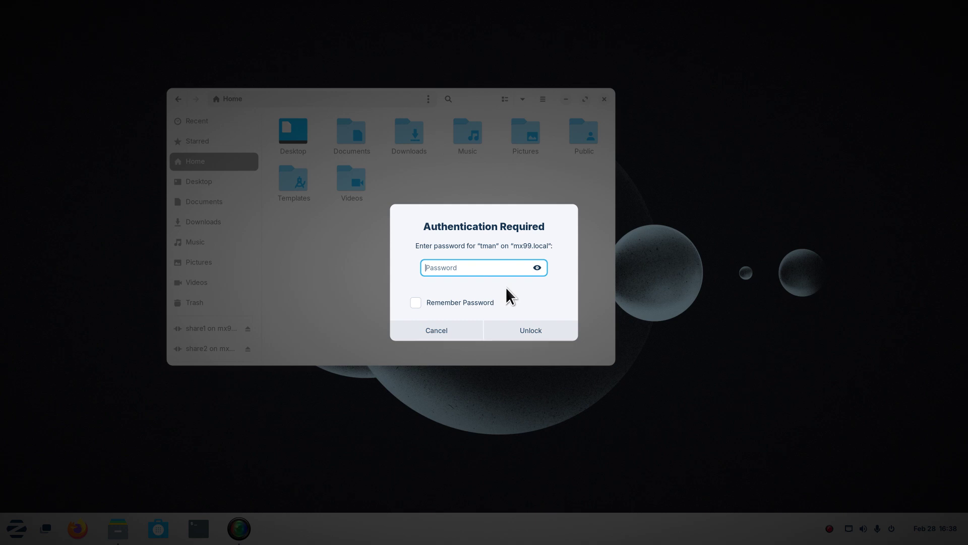
{"action": "type", "text": "•••••••••••"}
{"action": "left_click", "coordinate": [531, 330]}
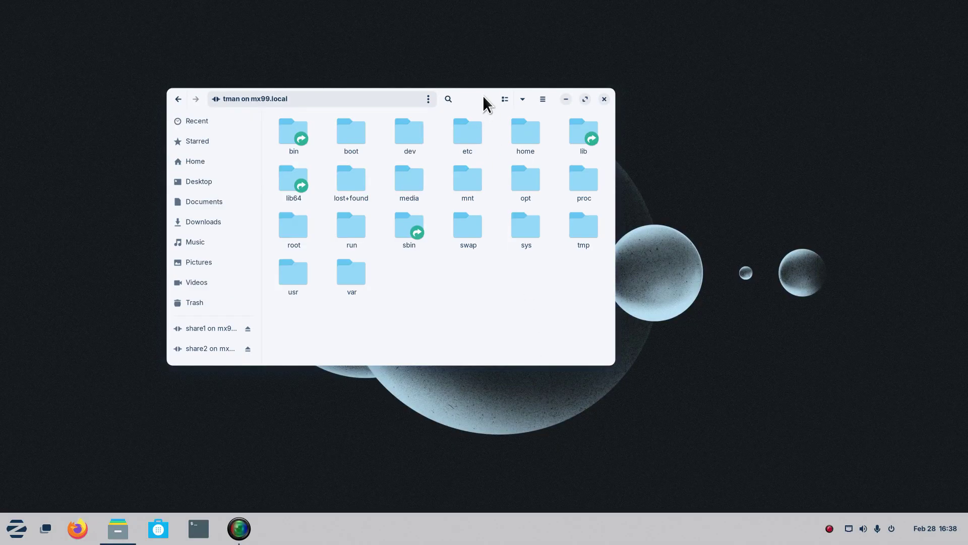
Move the window aside and browse into home, tman, then backup on the remote machine.
{"action": "left_click_drag", "start_coordinate": [479, 98], "coordinate": [437, 112]}
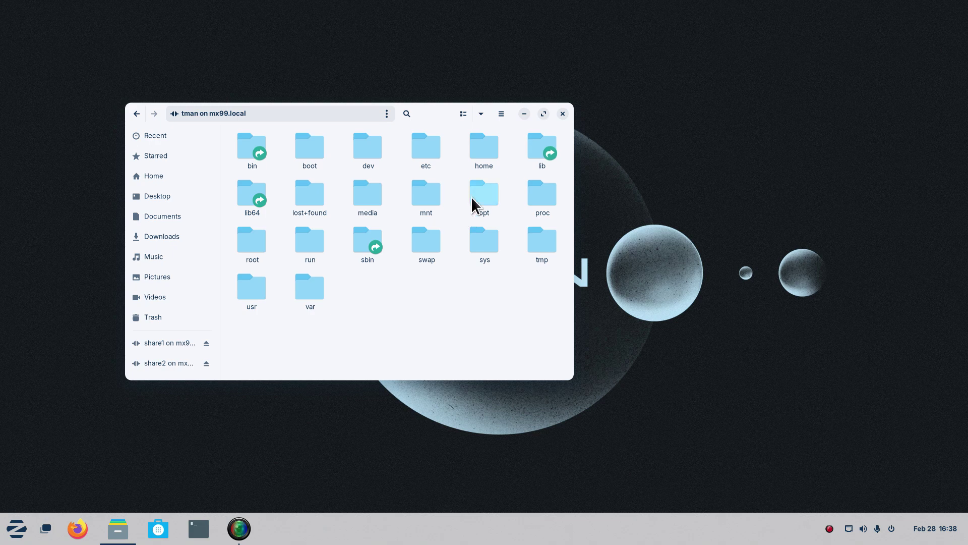
{"action": "double_click", "coordinate": [482, 150]}
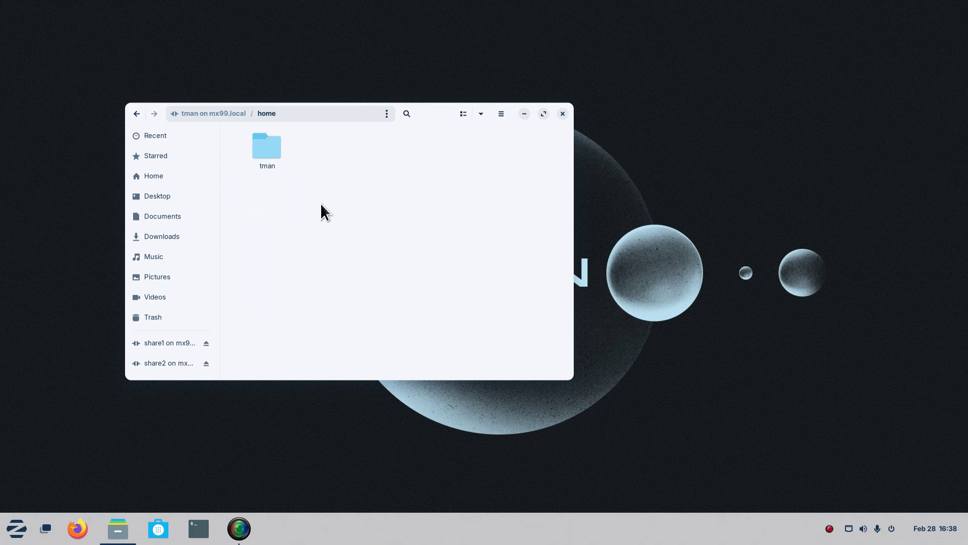
{"action": "double_click", "coordinate": [267, 147]}
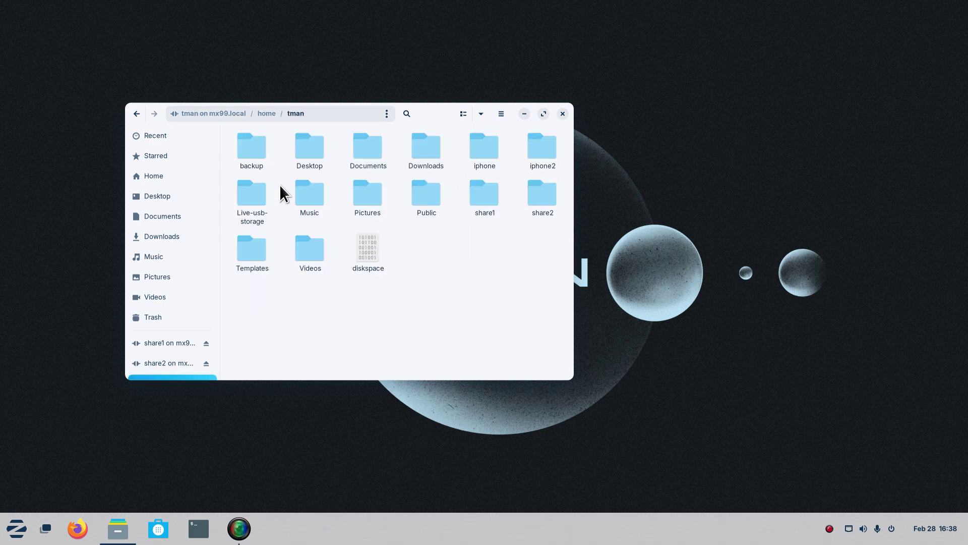
{"action": "double_click", "coordinate": [251, 150]}
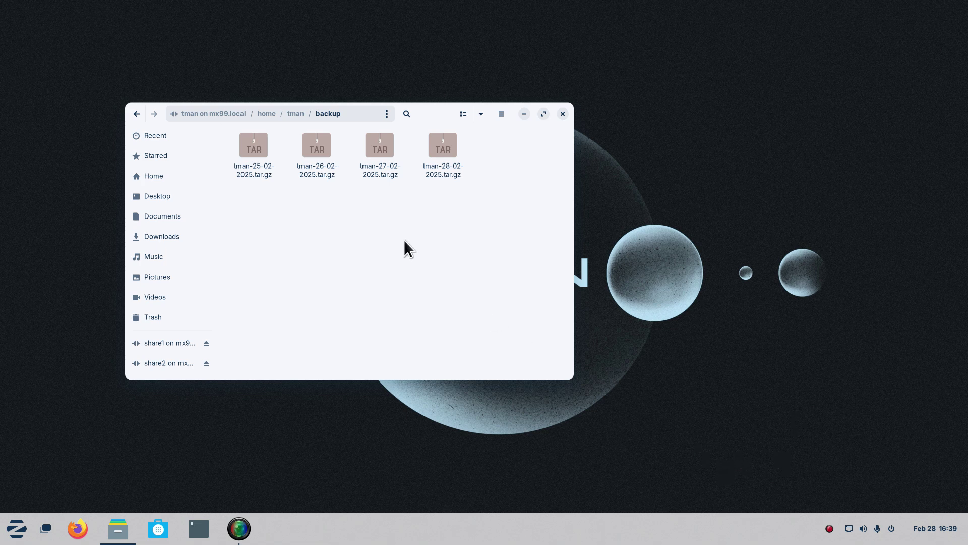
Check the 30.4 GB size of tman-25-02-2025.tar.gz, then go back up to the tman folder.
{"action": "left_click", "coordinate": [256, 153]}
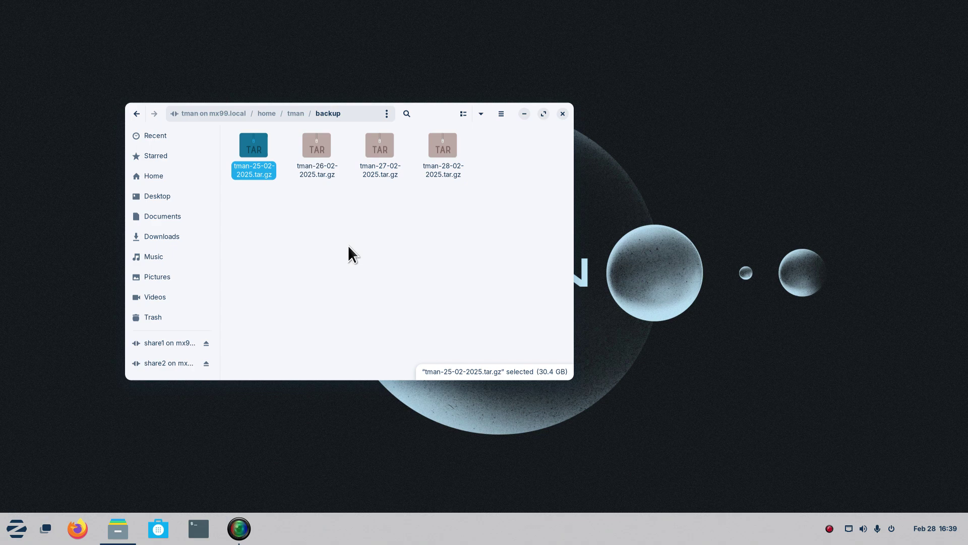
{"action": "left_click", "coordinate": [297, 114]}
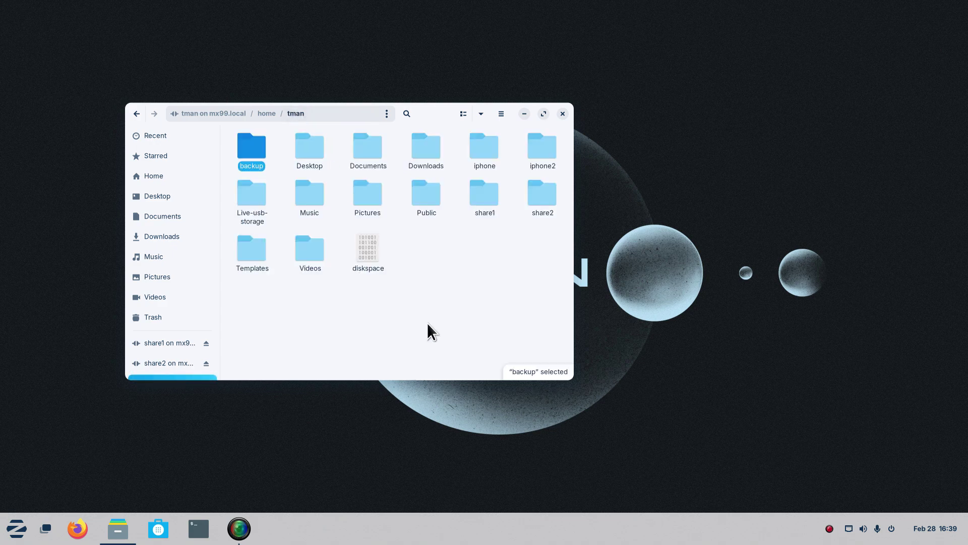
{"action": "left_click_drag", "start_coordinate": [426, 108], "coordinate": [531, 106]}
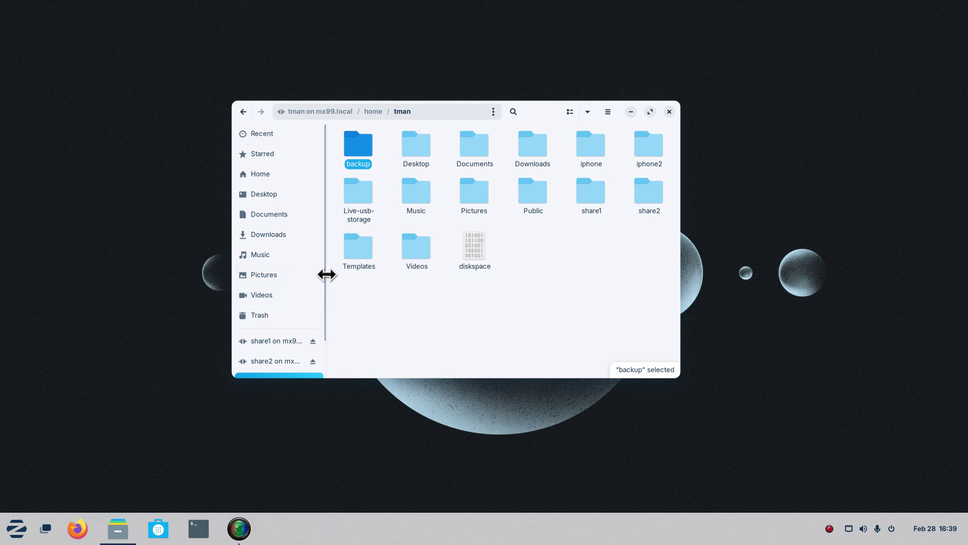
{"action": "scroll", "coordinate": [322, 280], "scroll_direction": "down", "scroll_amount": 2}
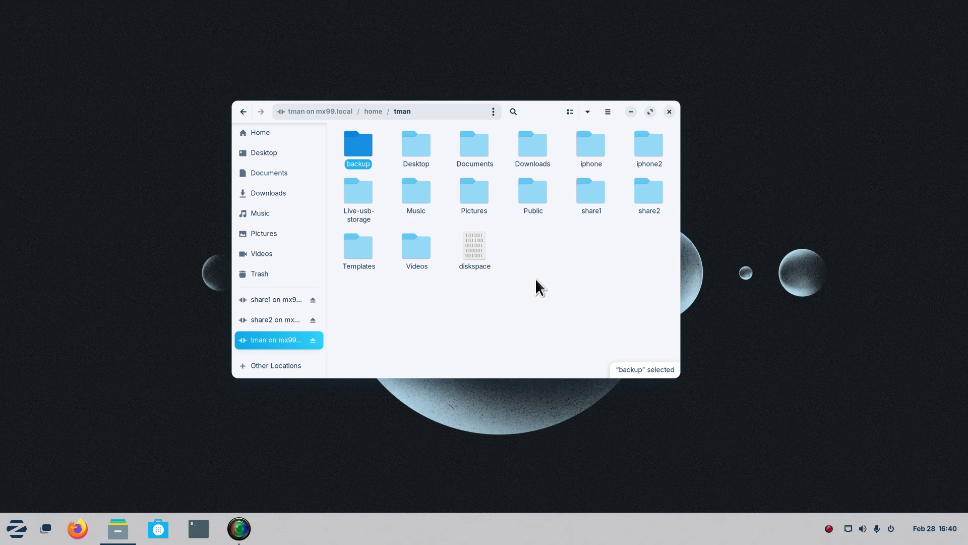
Open Pictures, copy 29.jpg onto the desktop, and preview it full screen.
{"action": "double_click", "coordinate": [479, 189]}
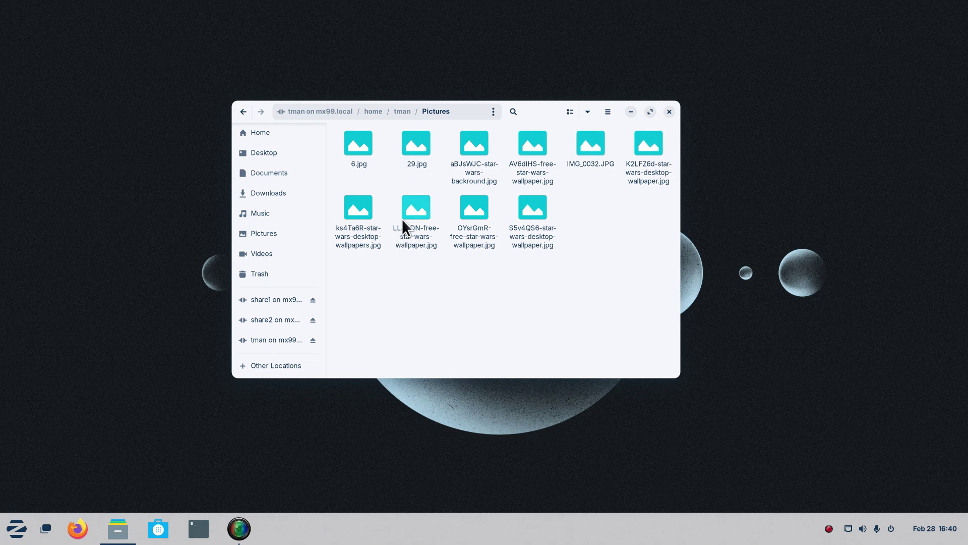
{"action": "left_click_drag", "start_coordinate": [415, 142], "coordinate": [99, 159]}
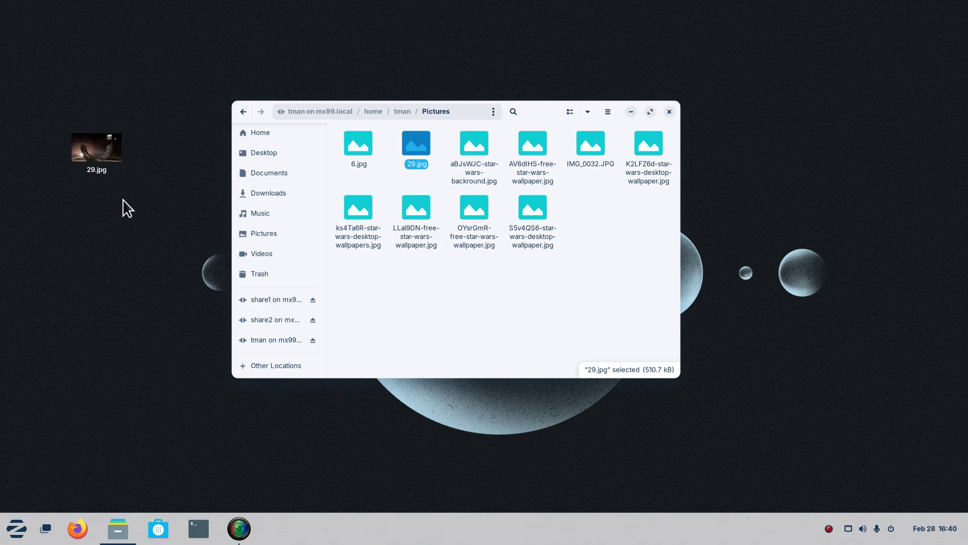
{"action": "left_click", "coordinate": [100, 151]}
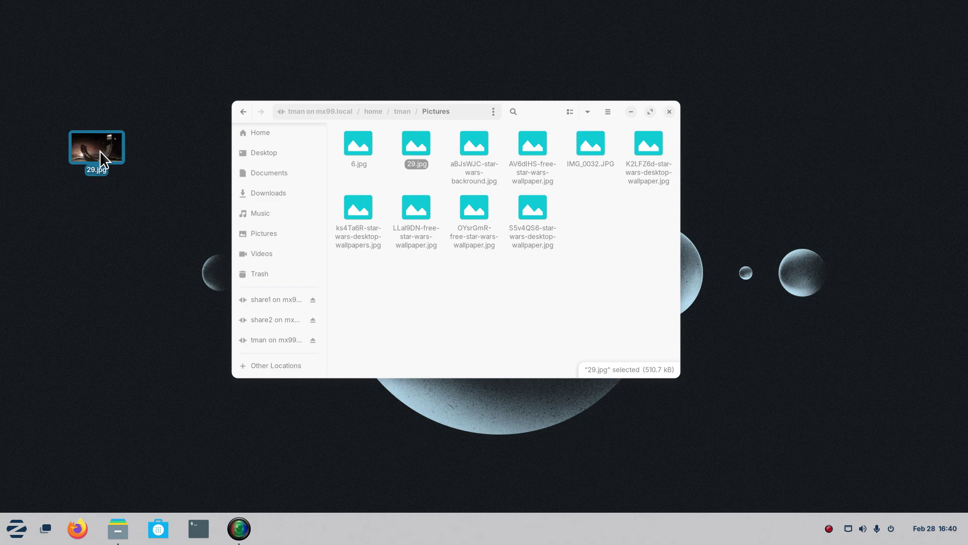
{"action": "key", "text": "space"}
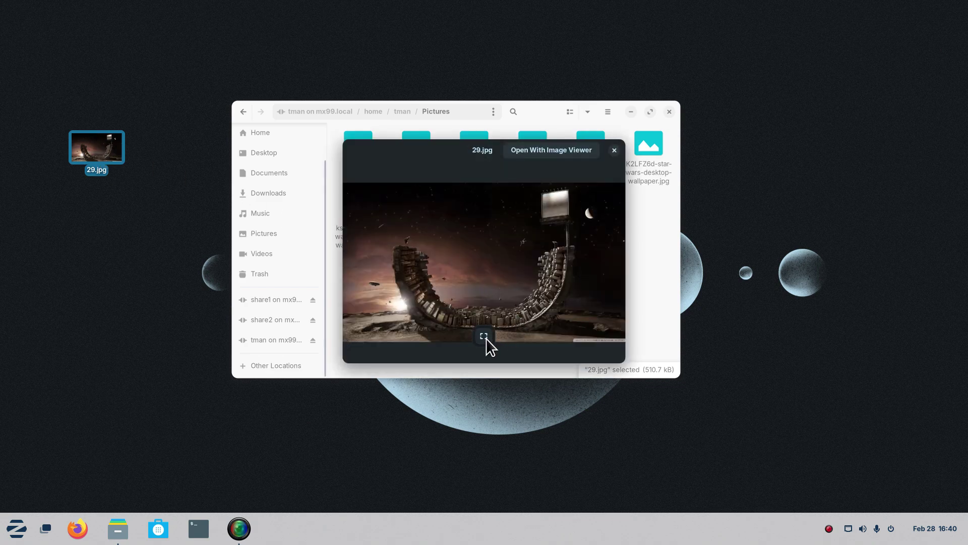
{"action": "left_click", "coordinate": [485, 336]}
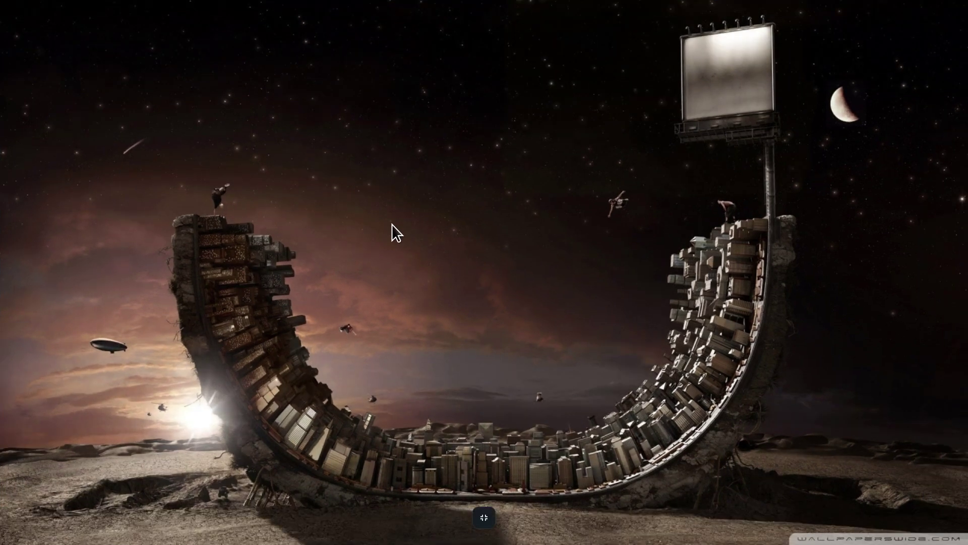
{"action": "key", "text": "Escape"}
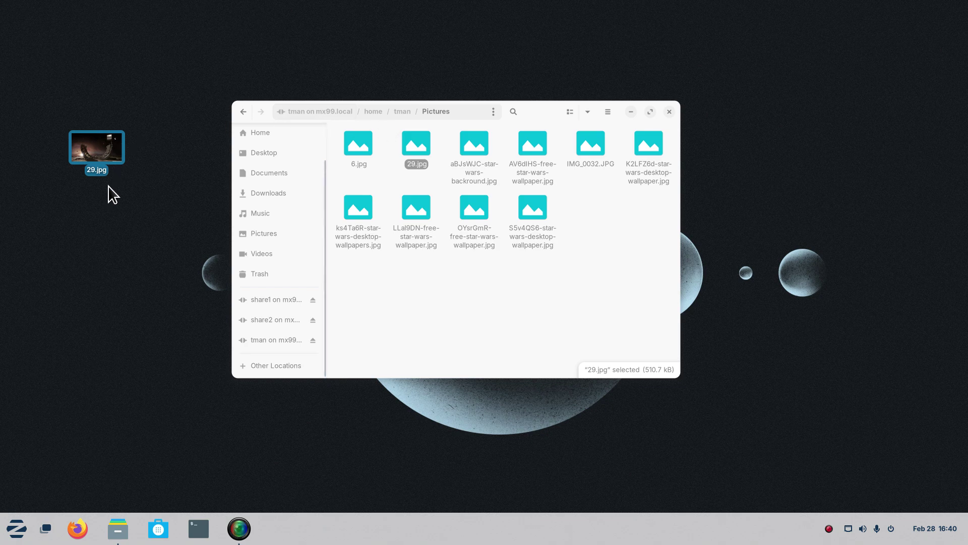
Copy 29.jpg from the desktop into local Downloads, then return to the remote tman folder.
{"action": "left_click", "coordinate": [261, 193]}
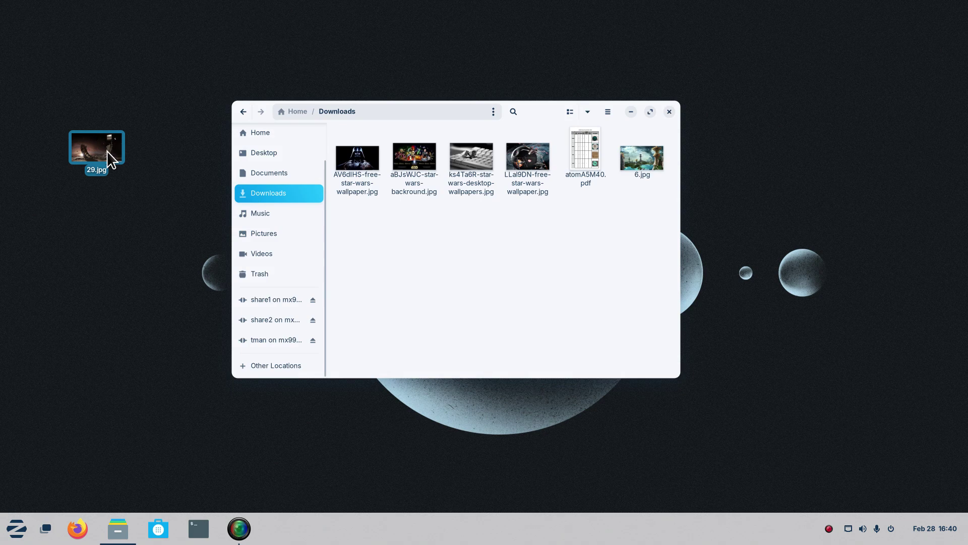
{"action": "left_click_drag", "start_coordinate": [107, 150], "coordinate": [444, 258]}
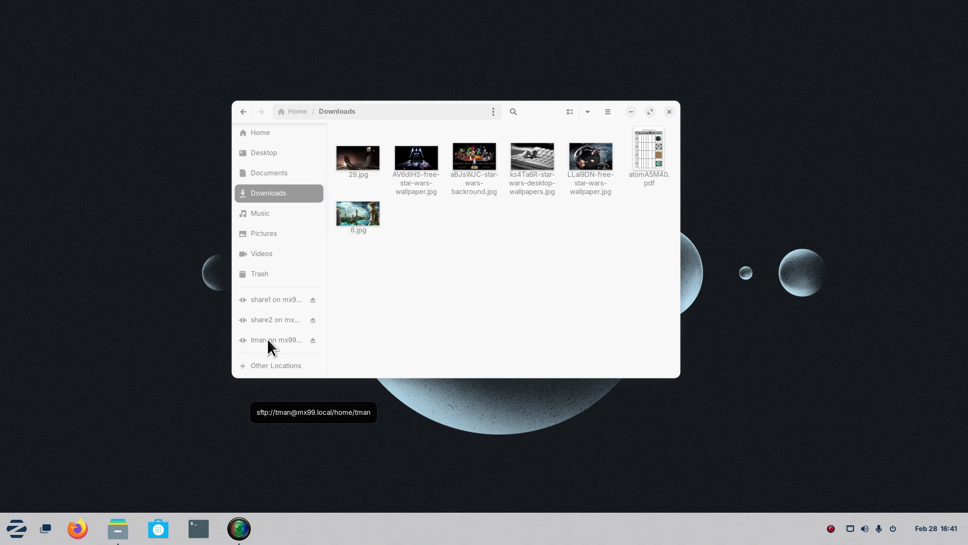
{"action": "left_click", "coordinate": [268, 340]}
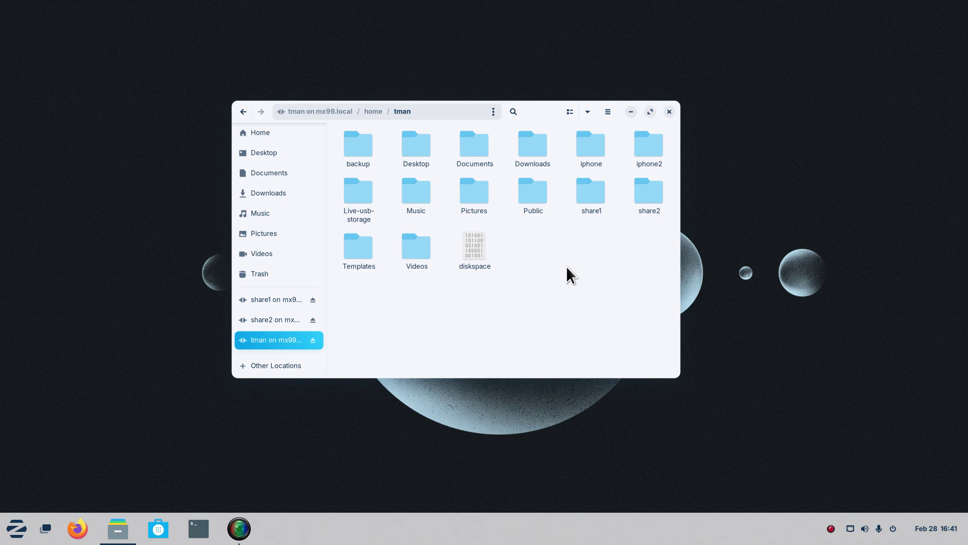
Close the Files window.
{"action": "left_click", "coordinate": [669, 112]}
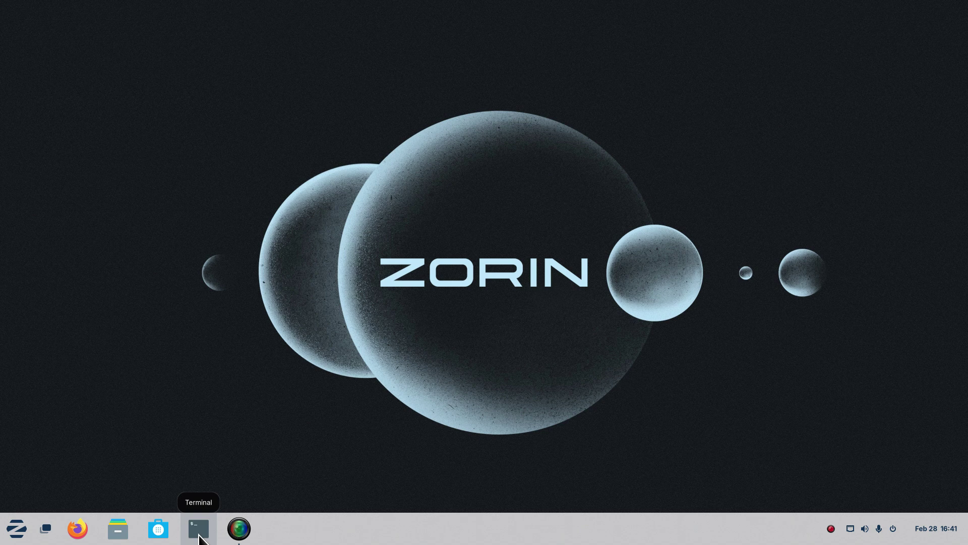
Open a larger-font Terminal window and run cal, which reports the command is not found.
{"action": "left_click", "coordinate": [201, 539]}
{"action": "left_click_drag", "start_coordinate": [277, 26], "coordinate": [464, 198]}
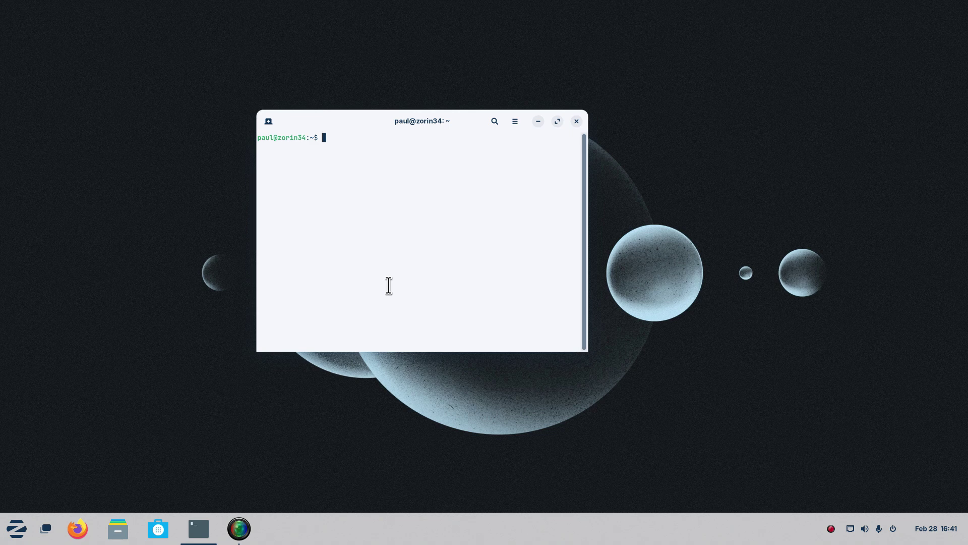
{"action": "key", "text": "ctrl+plus"}
{"action": "key", "text": "ctrl+plus"}
{"action": "key", "text": "ctrl+plus"}
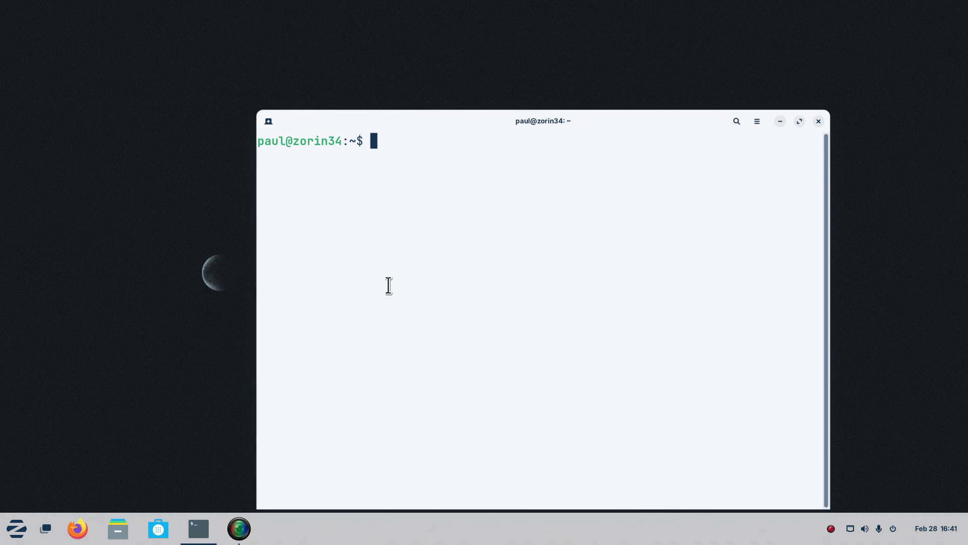
{"action": "left_click_drag", "start_coordinate": [480, 120], "coordinate": [403, 73]}
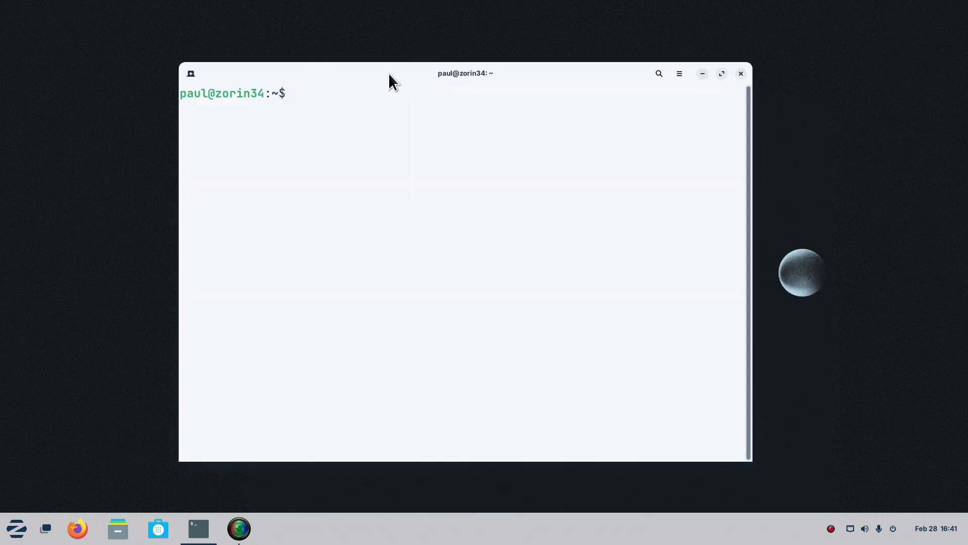
{"action": "left_click_drag", "start_coordinate": [208, 94], "coordinate": [265, 94]}
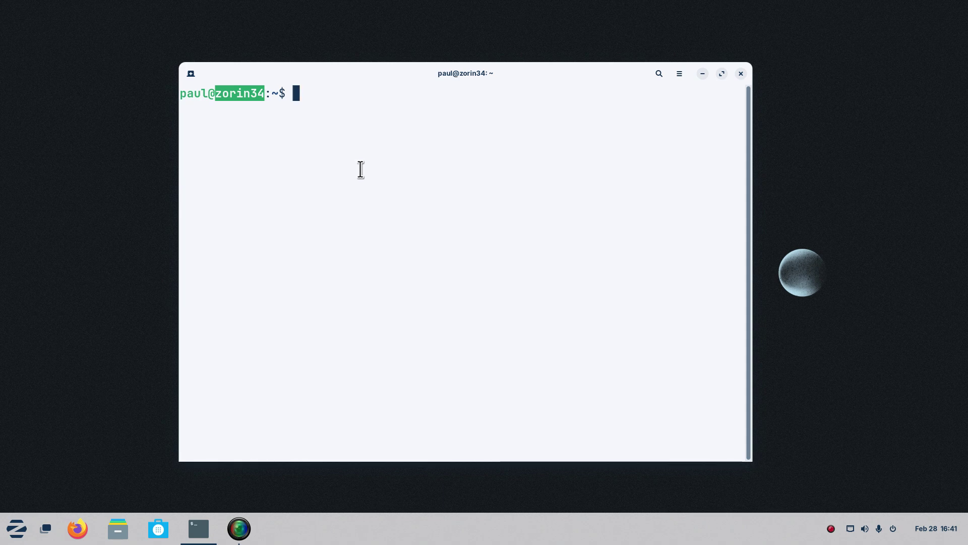
{"action": "type", "text": "cal"}
{"action": "key", "text": "Return"}
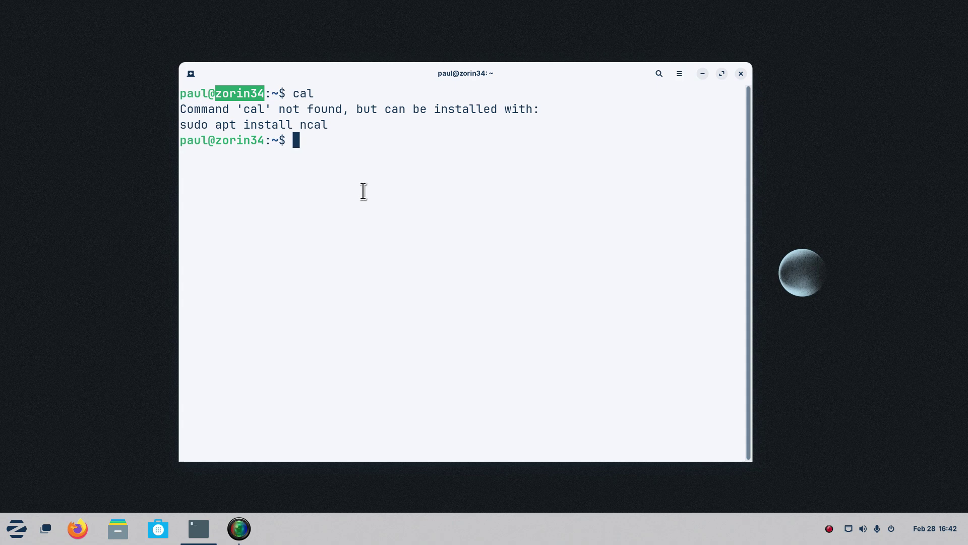
Log into mx99.local over SSH as tman using the account password.
{"action": "type", "text": "ssh tman"}
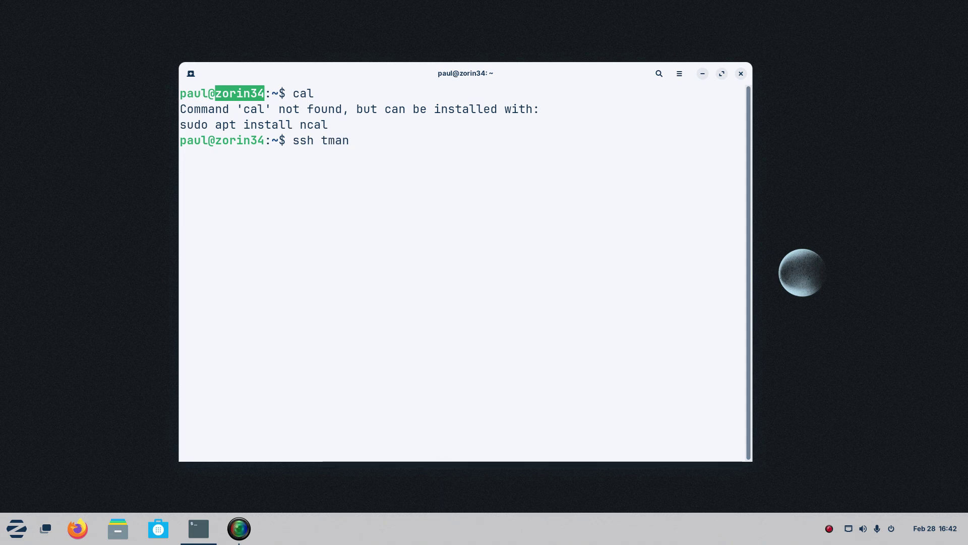
{"action": "type", "text": "@"}
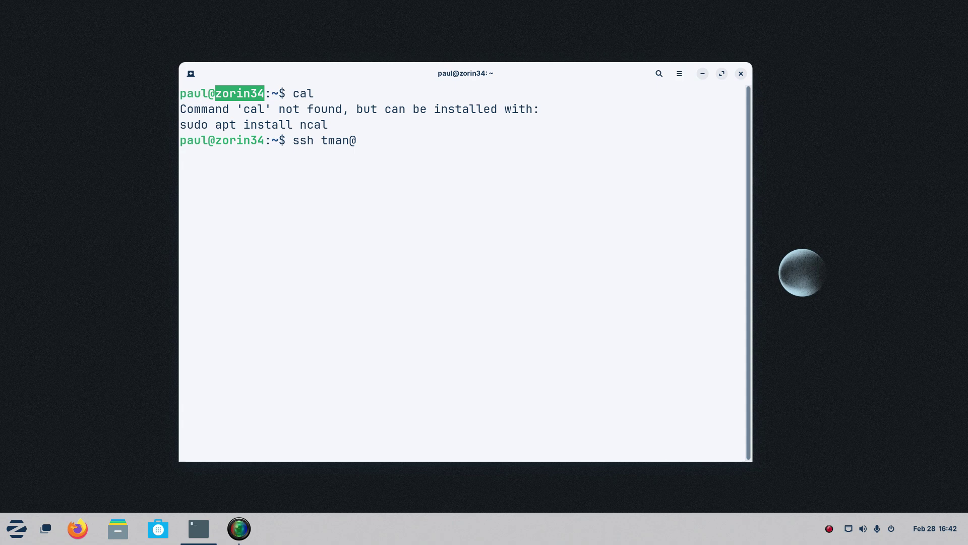
{"action": "type", "text": "mx99.local"}
{"action": "key", "text": "Return"}
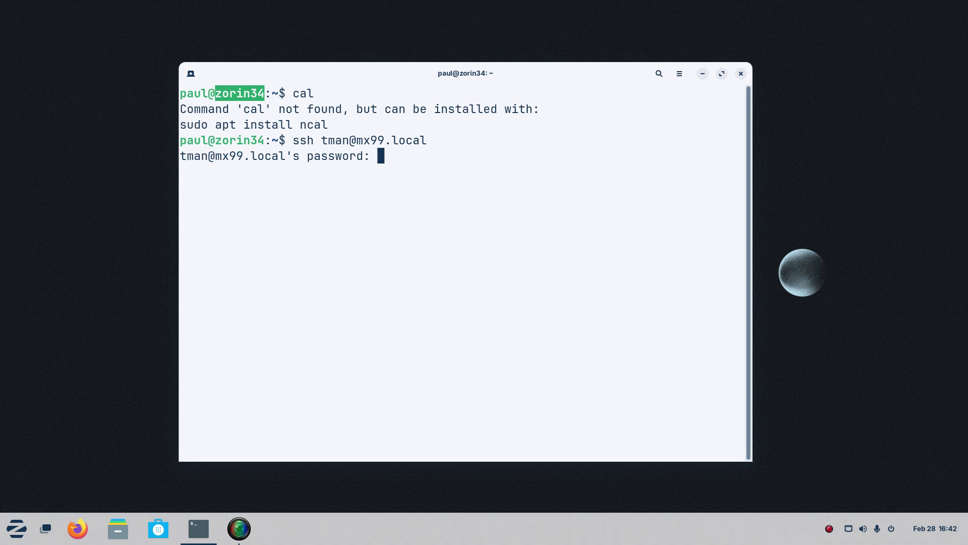
{"action": "key", "text": "Return"}
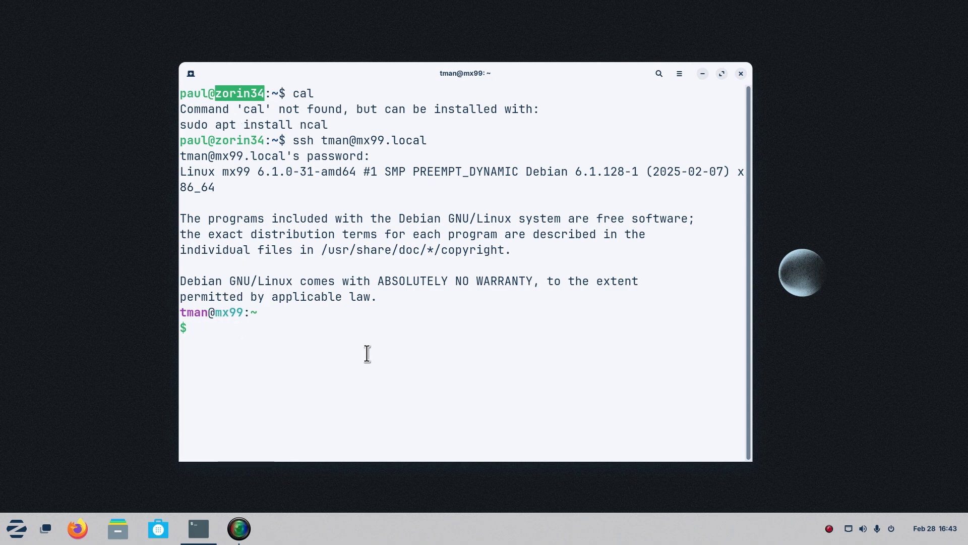
List the remote home folder, change into backup/ and list its four archives.
{"action": "type", "text": "ls"}
{"action": "key", "text": "Return"}
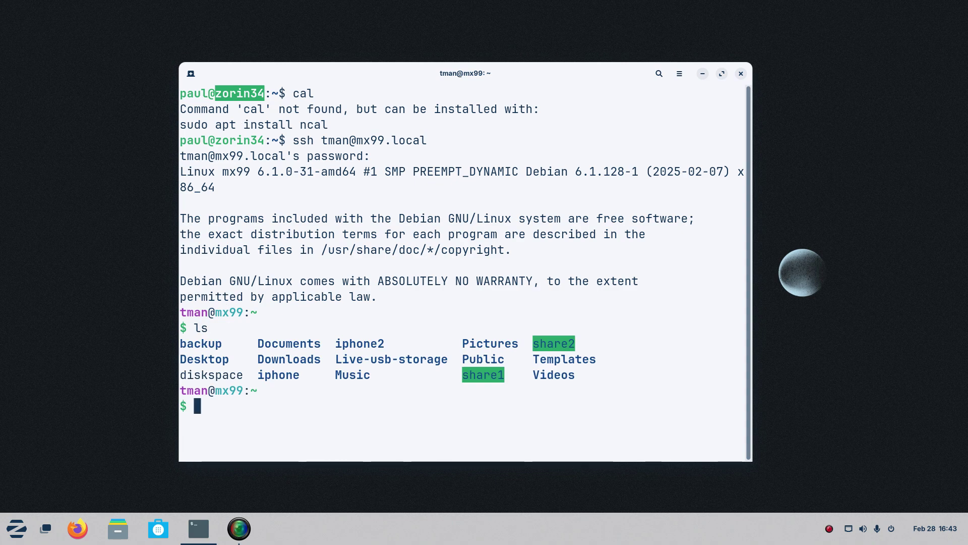
{"action": "type", "text": "cd "}
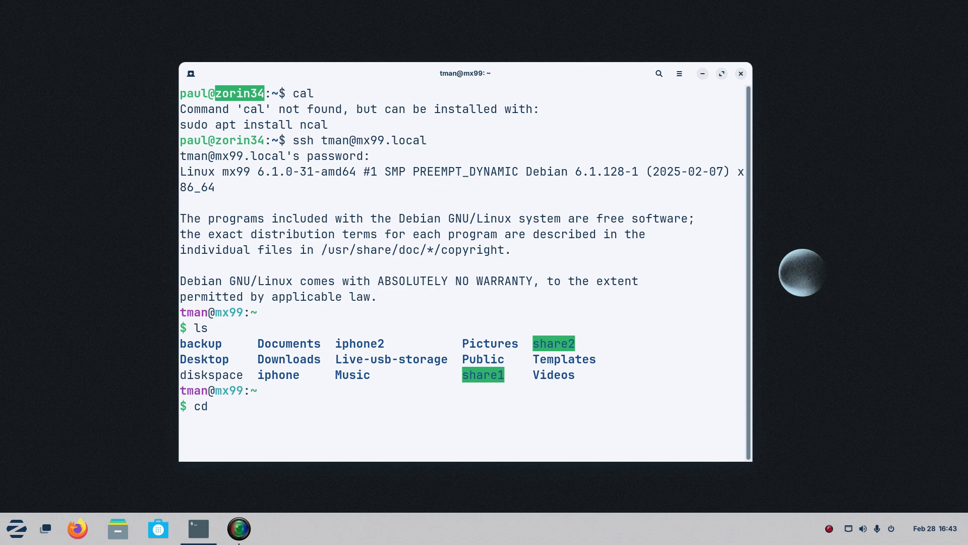
{"action": "type", "text": "back"}
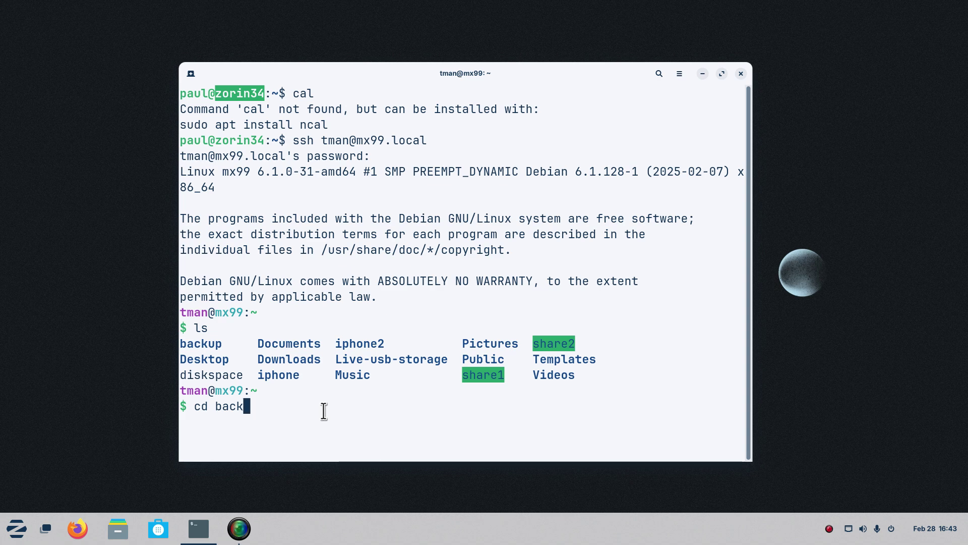
{"action": "key", "text": "Tab"}
{"action": "key", "text": "Return"}
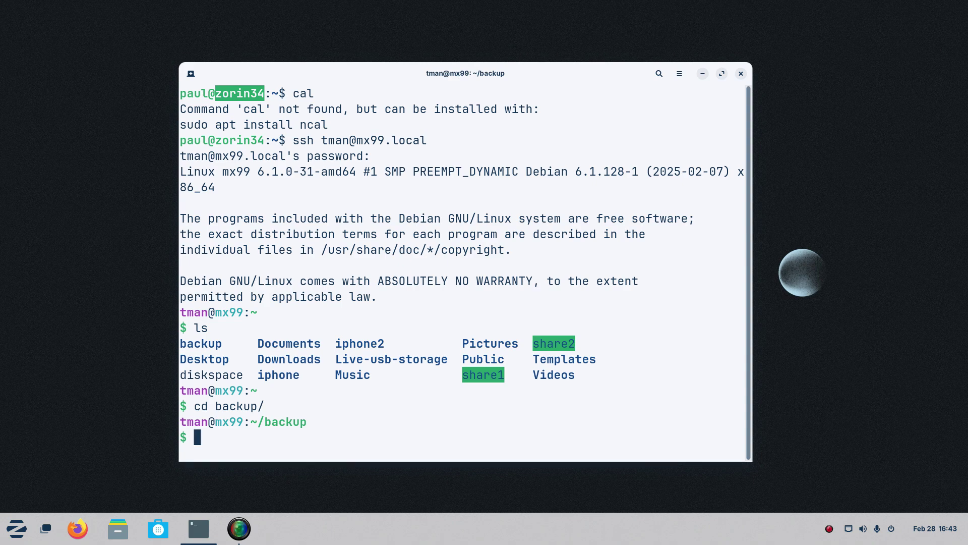
{"action": "type", "text": "ls"}
{"action": "key", "text": "Return"}
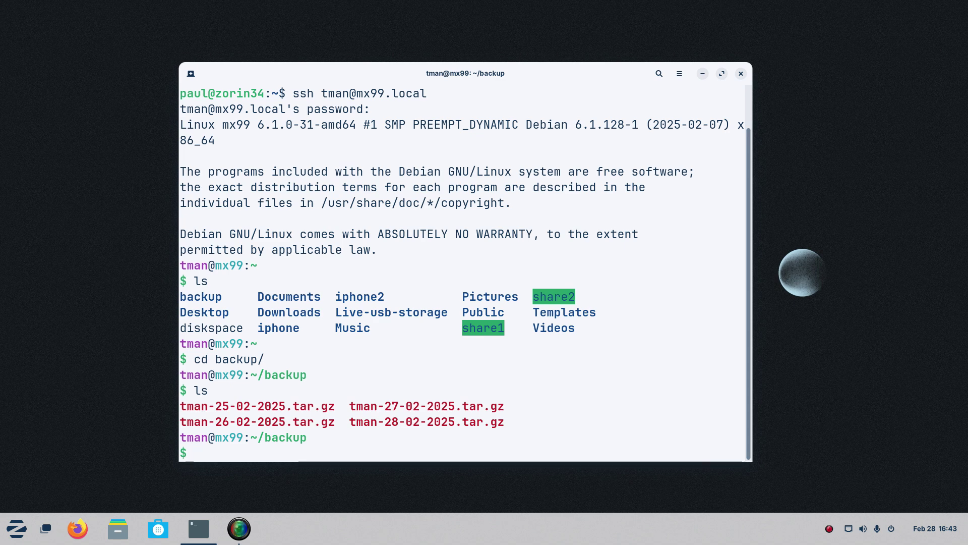
Show the backups with ls -l and highlight the first archive's size and row.
{"action": "type", "text": "ls"}
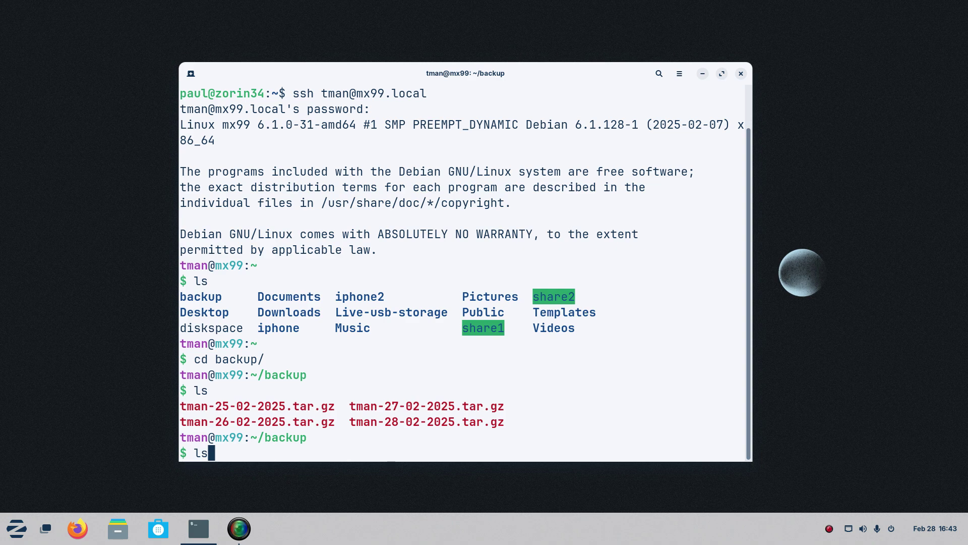
{"action": "type", "text": " -l"}
{"action": "key", "text": "Return"}
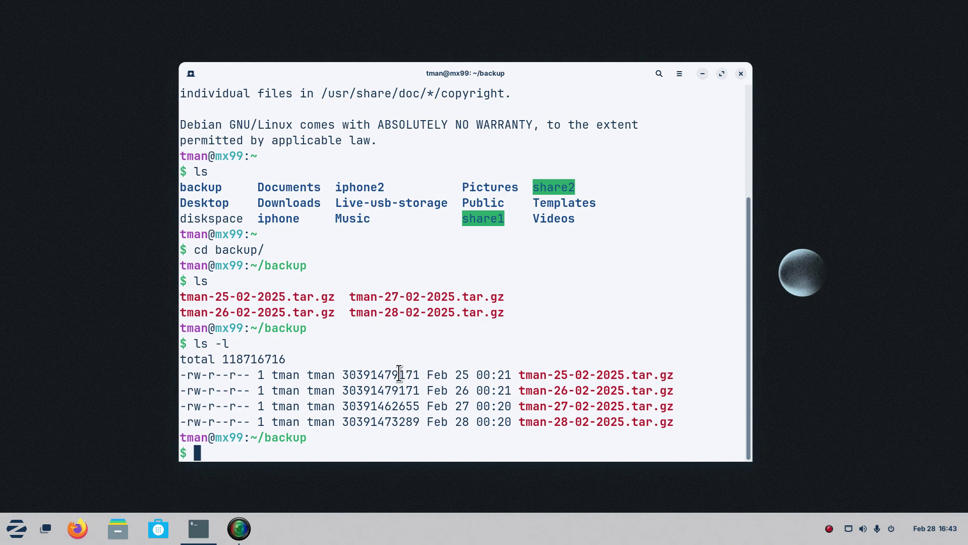
{"action": "left_click_drag", "start_coordinate": [340, 375], "coordinate": [417, 374]}
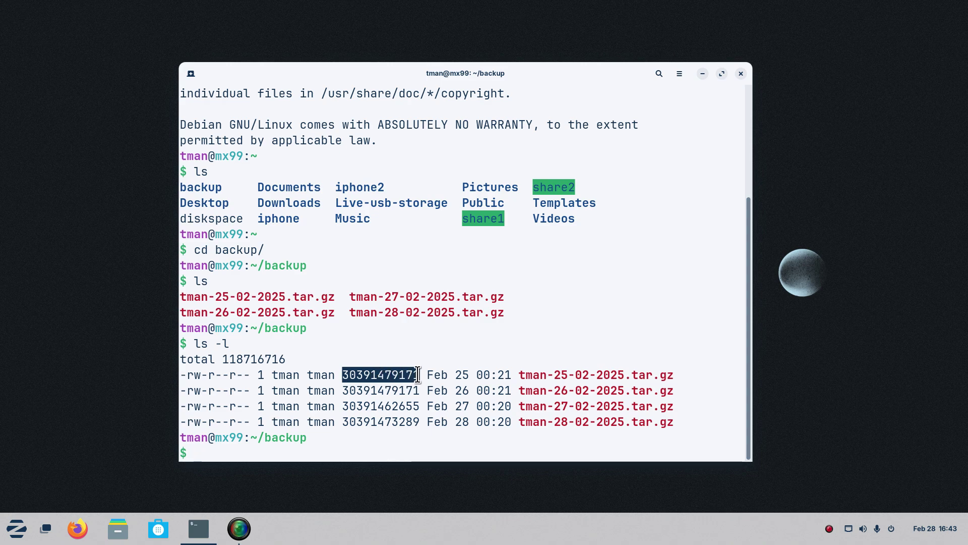
{"action": "left_click", "coordinate": [380, 394]}
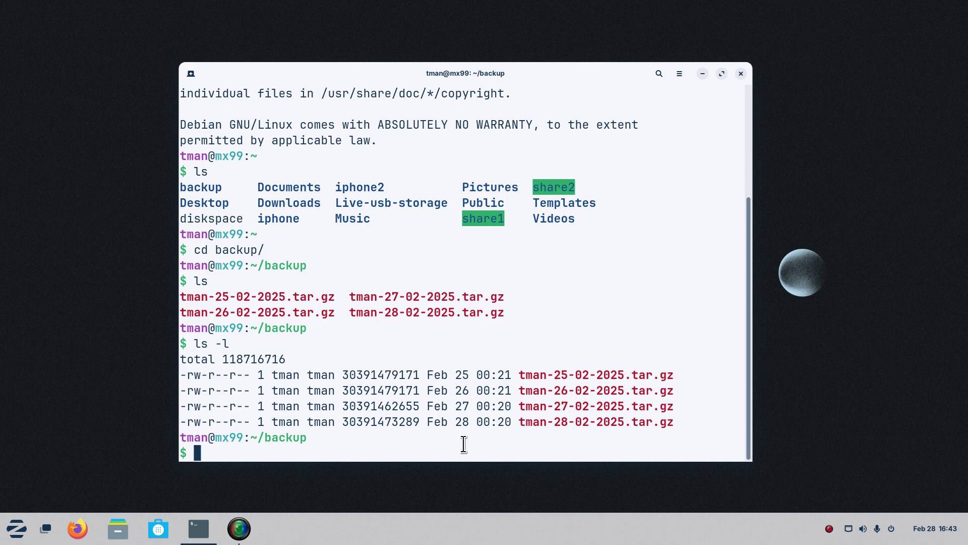
{"action": "left_click_drag", "start_coordinate": [683, 373], "coordinate": [173, 375]}
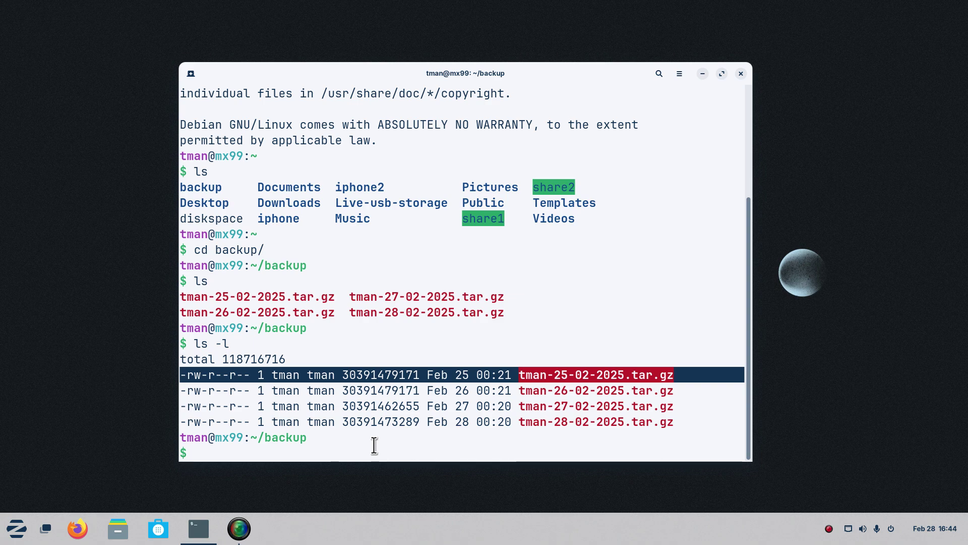
Clear the screen and run df -h, highlighting the 916G root partition's size, used and available figures.
{"action": "type", "text": "clear"}
{"action": "key", "text": "Return"}
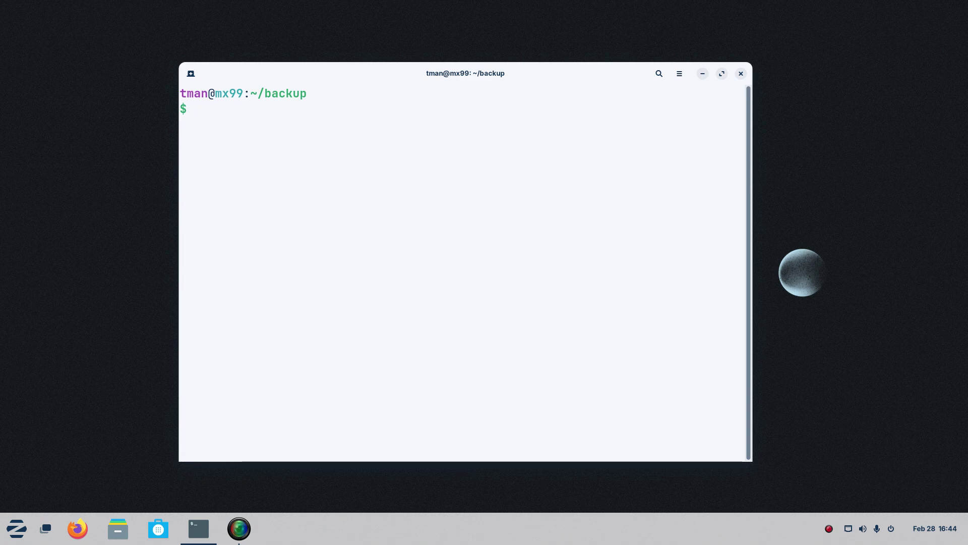
{"action": "type", "text": "df -h"}
{"action": "key", "text": "Return"}
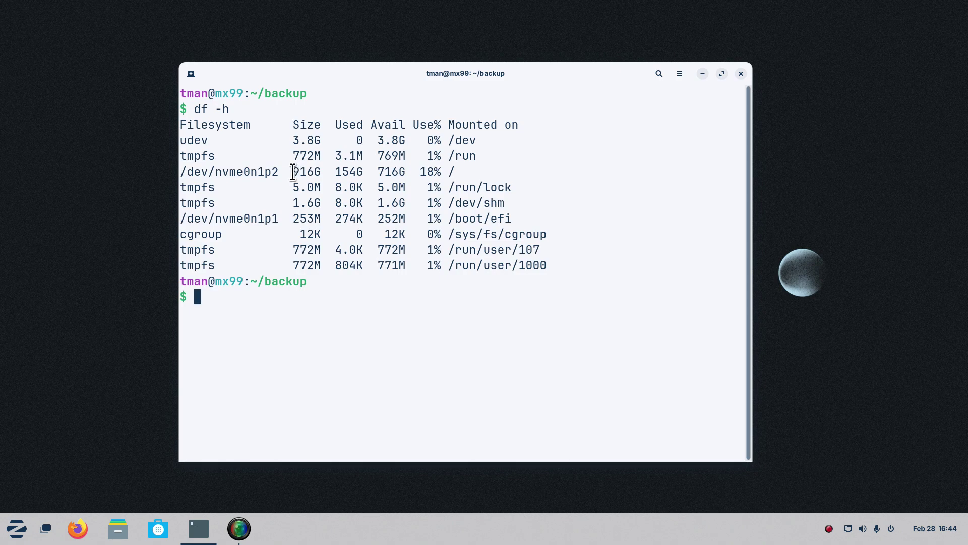
{"action": "left_click_drag", "start_coordinate": [293, 171], "coordinate": [458, 173]}
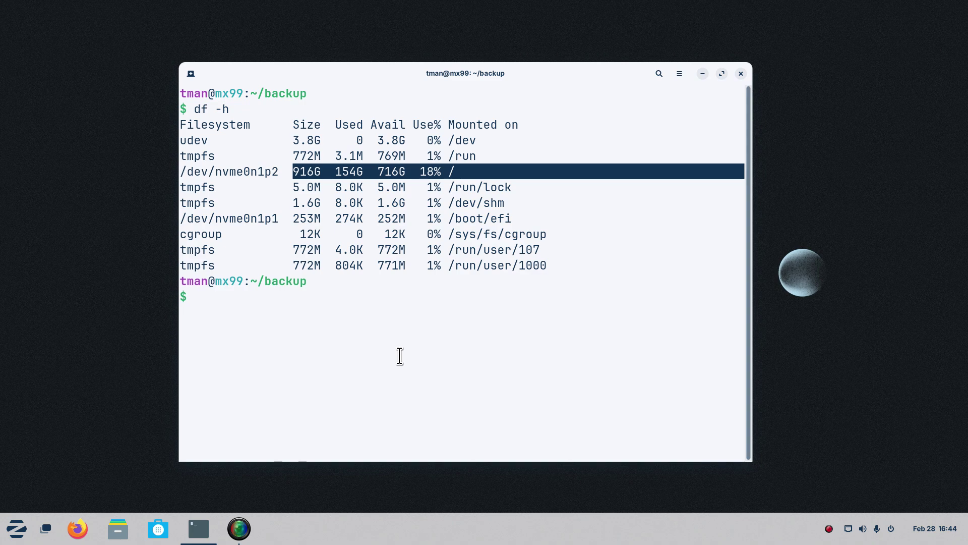
Rerun df without -h for 1K-block sizes and highlight the root partition's 18% usage row.
{"action": "key", "text": "Up"}
{"action": "key", "text": "BackSpace"}
{"action": "key", "text": "BackSpace"}
{"action": "key", "text": "Return"}
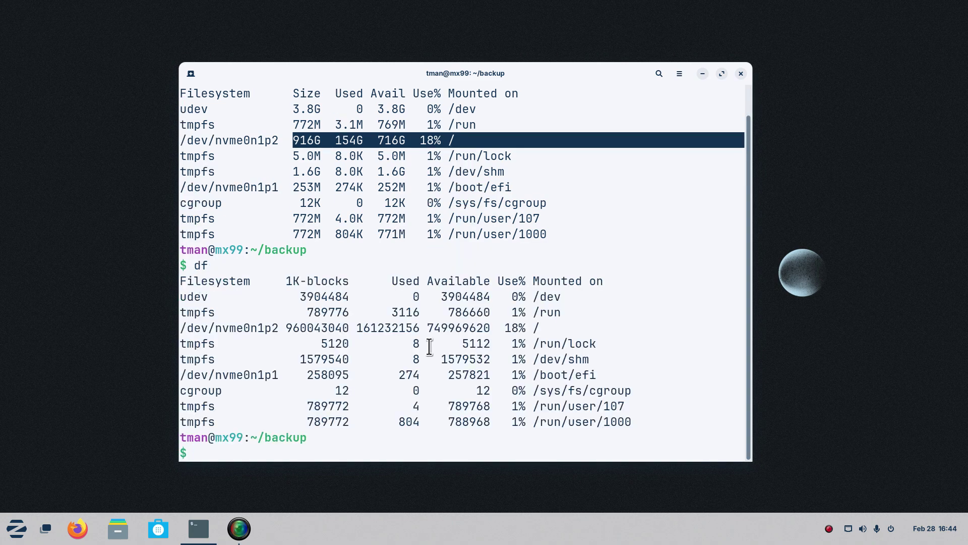
{"action": "left_click_drag", "start_coordinate": [553, 327], "coordinate": [507, 328]}
{"action": "left_click", "coordinate": [454, 141]}
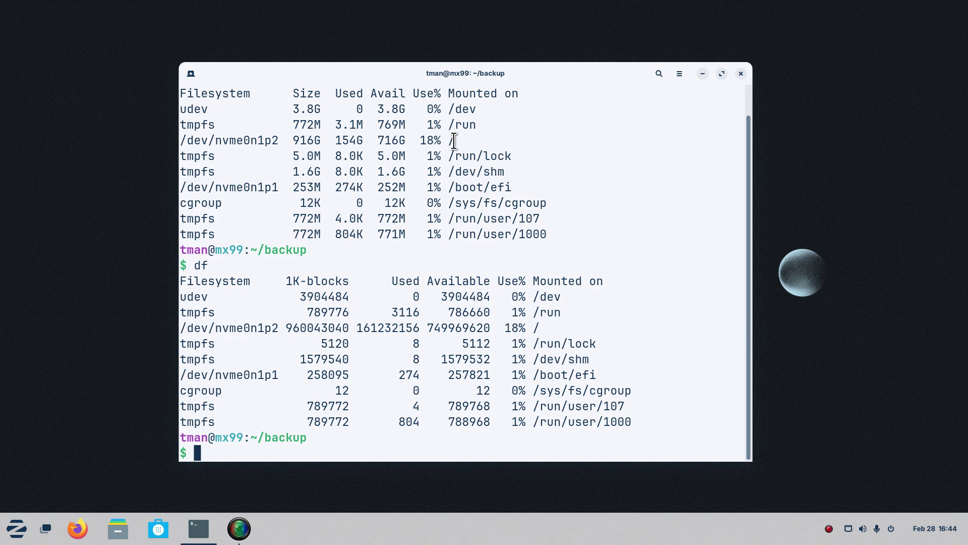
{"action": "left_click_drag", "start_coordinate": [454, 142], "coordinate": [413, 141]}
{"action": "left_click", "coordinate": [544, 328]}
{"action": "left_click_drag", "start_coordinate": [545, 328], "coordinate": [287, 321]}
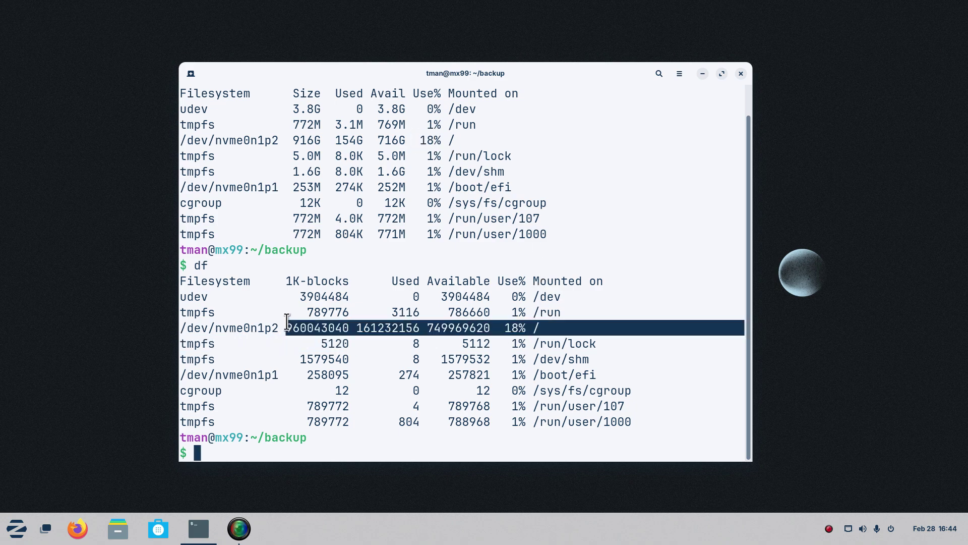
Clear the screen and run uptime, showing mx99 up 4 days, 8:25.
{"action": "type", "text": "clear"}
{"action": "key", "text": "Return"}
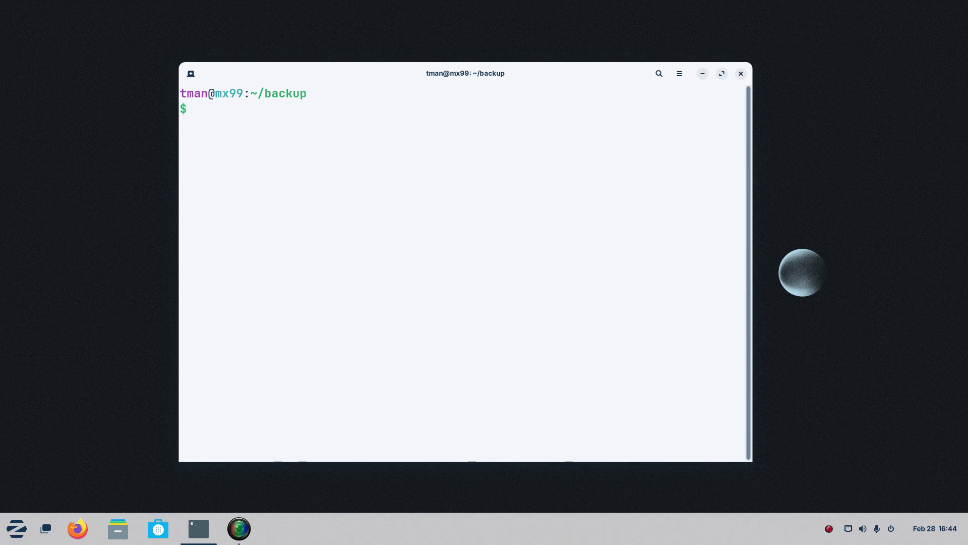
{"action": "type", "text": "uptime"}
{"action": "key", "text": "Return"}
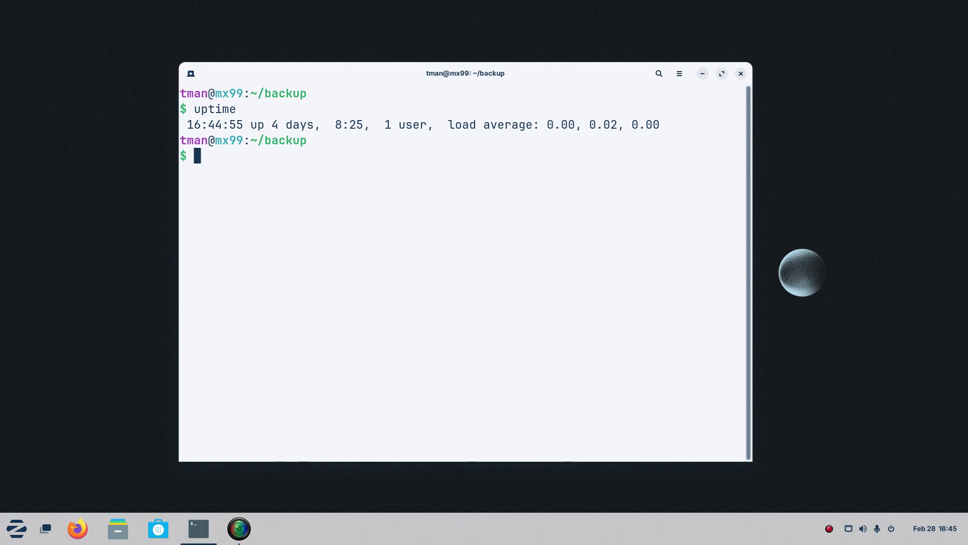
Show the February 2025 calendar with cal, then cal feb 1962, highlighting the 10th.
{"action": "type", "text": "cal"}
{"action": "key", "text": "Return"}
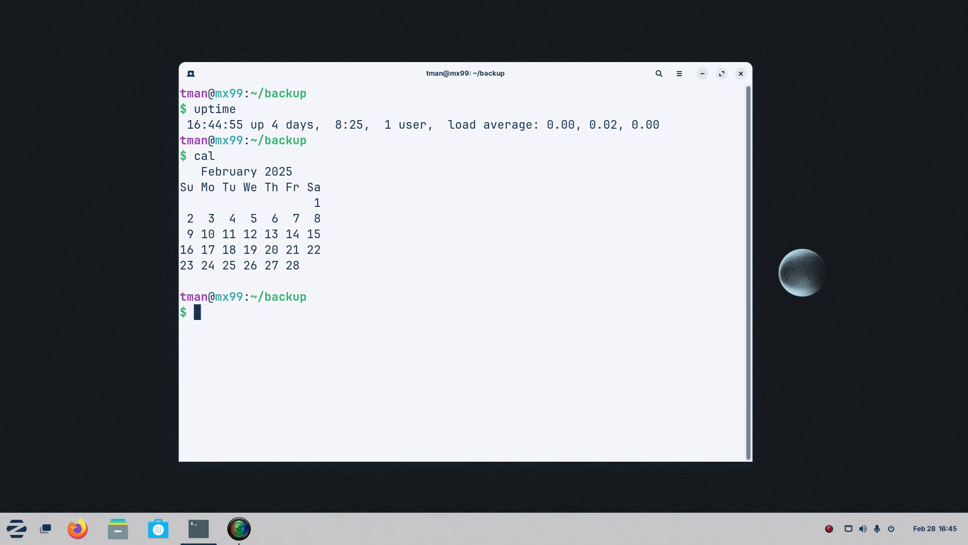
{"action": "key", "text": "Up"}
{"action": "type", "text": "feb 1962"}
{"action": "key", "text": "Return"}
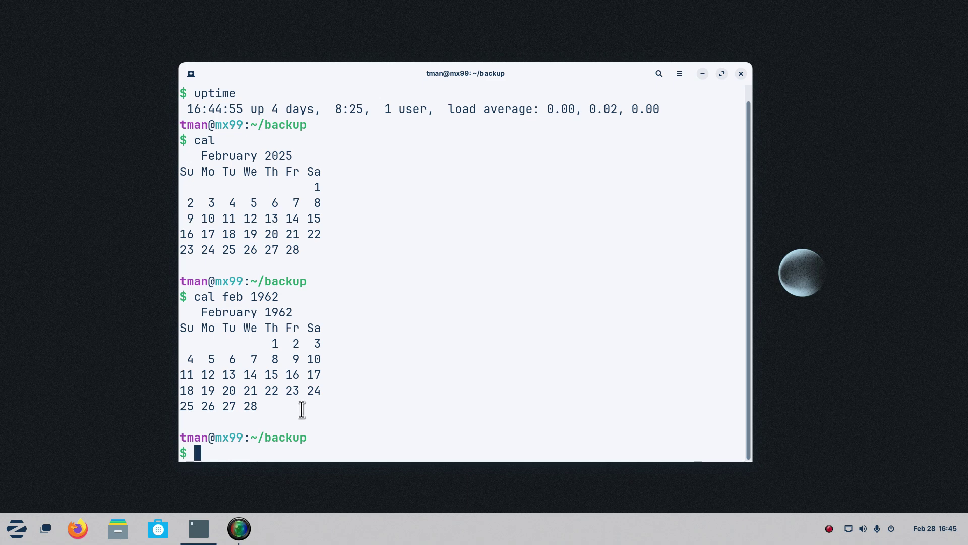
{"action": "left_click_drag", "start_coordinate": [307, 359], "coordinate": [320, 359]}
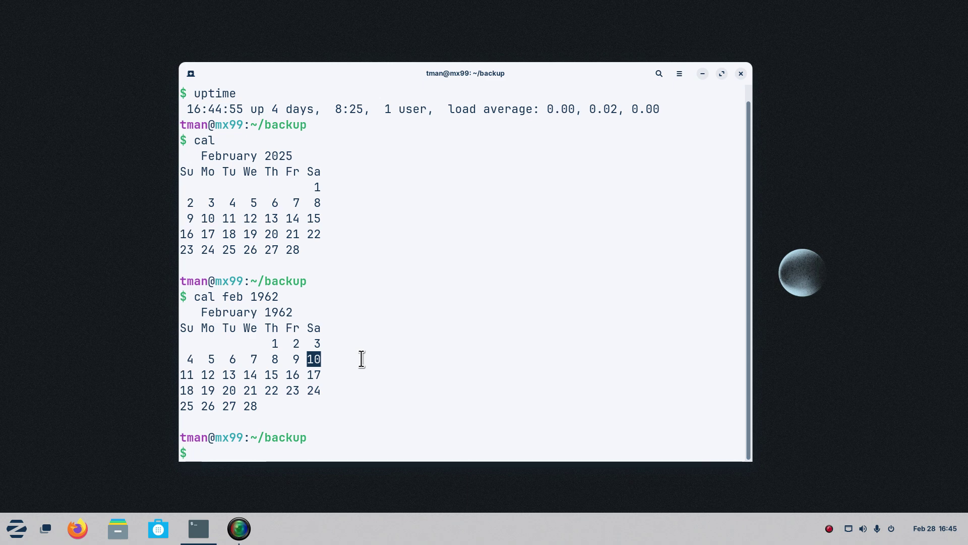
Log out of the SSH session to mx99.local with exit and clear the screen.
{"action": "type", "text": "exit"}
{"action": "key", "text": "Return"}
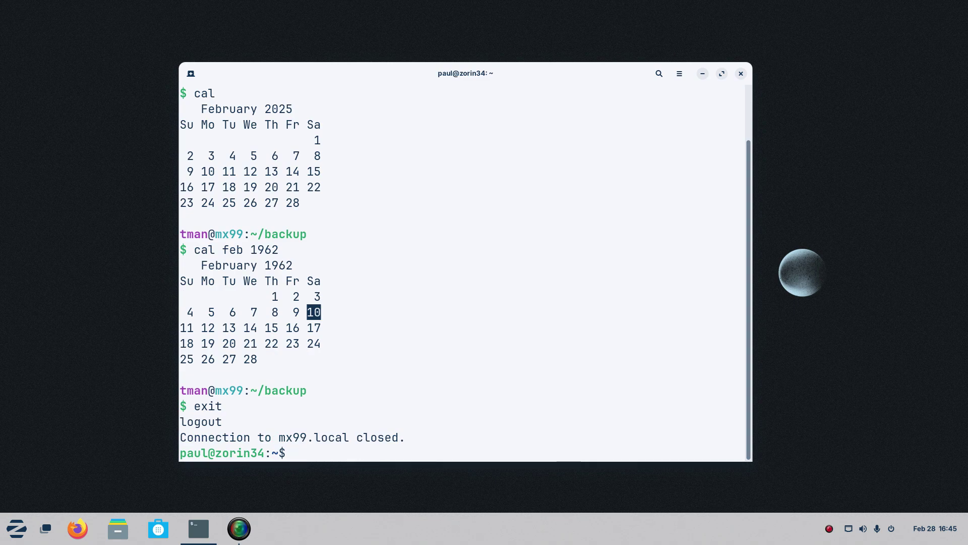
{"action": "type", "text": "clear"}
{"action": "key", "text": "Return"}
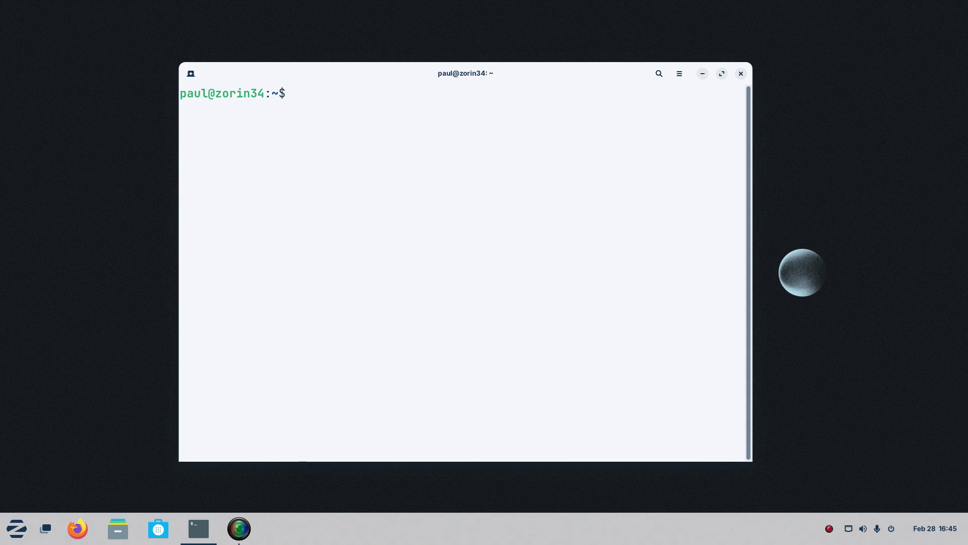
Run cal on the local machine, which reports it is not installed, then type exit.
{"action": "type", "text": "cal"}
{"action": "key", "text": "Return"}
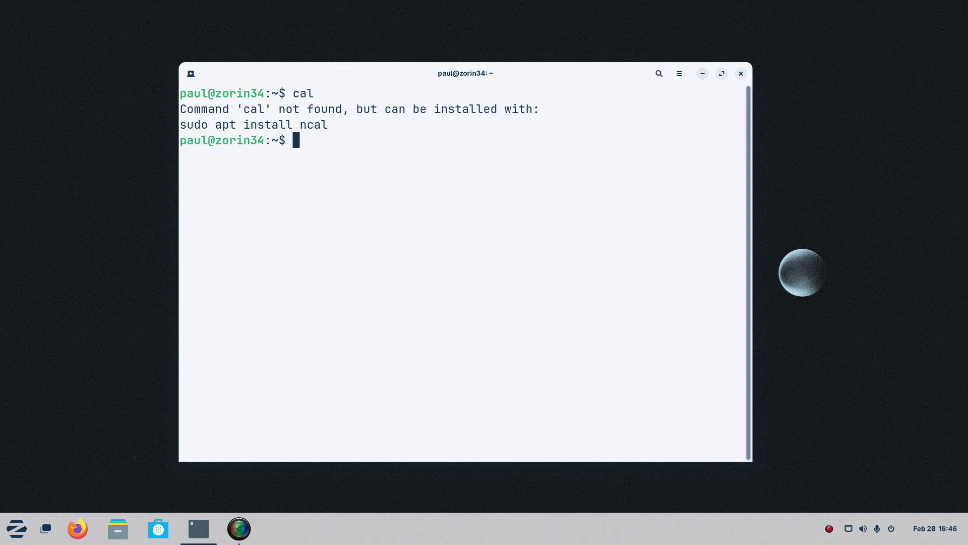
{"action": "type", "text": "exit"}
Run exit to close the Terminal window, leaving only the Zorin desktop.
{"action": "key", "text": "Return"}
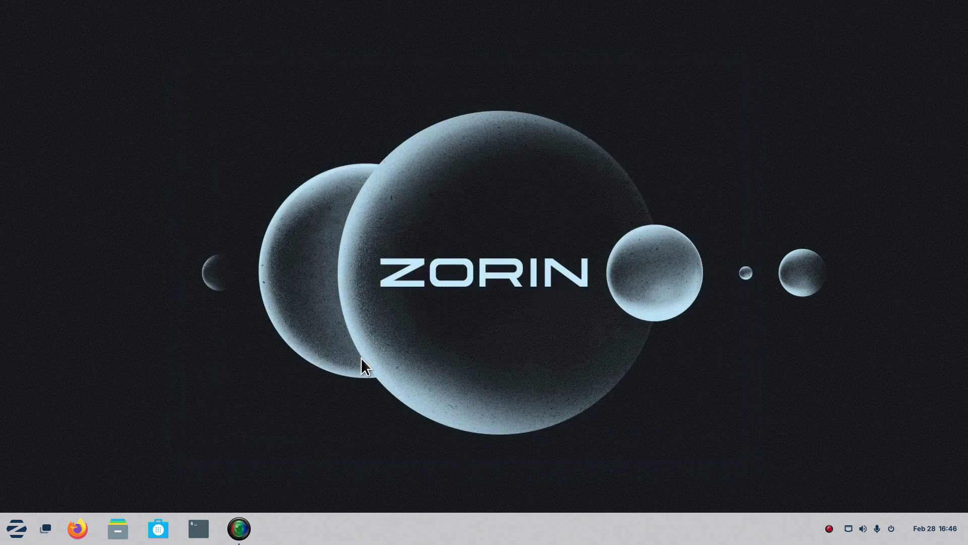